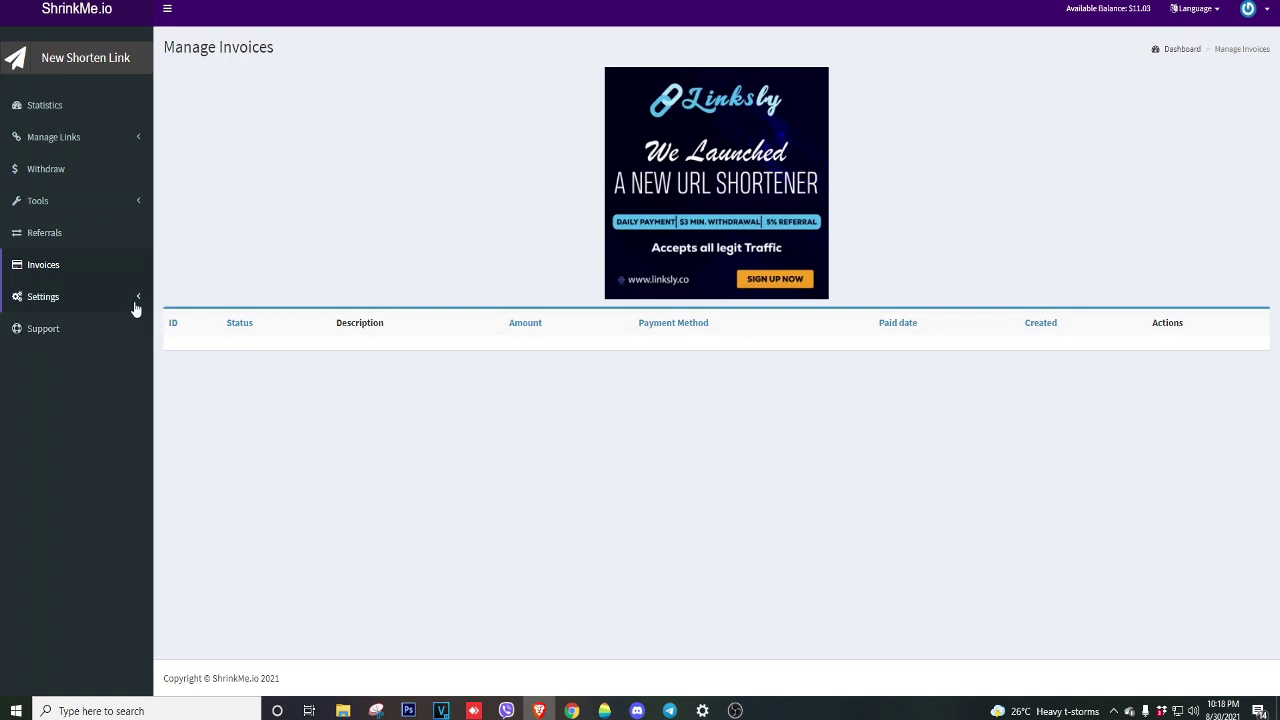
Step: Show the account settings options and open the Support page
left_click(134, 300)
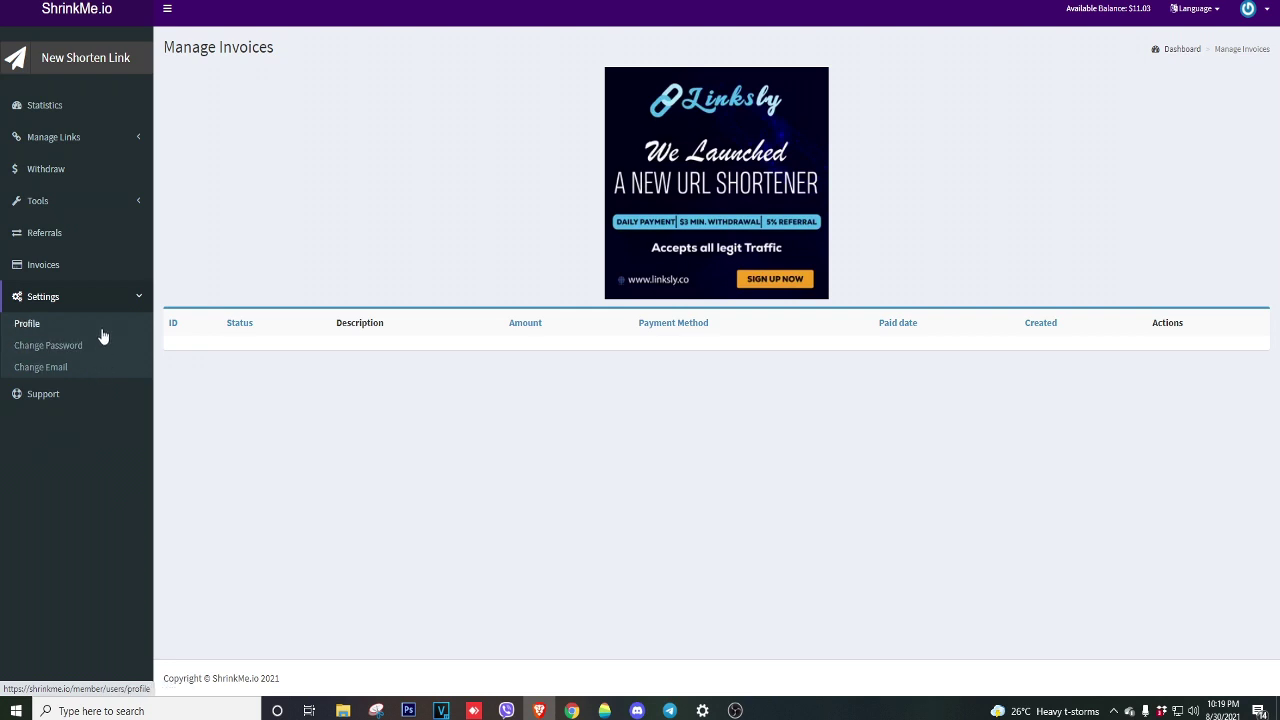
left_click(69, 403)
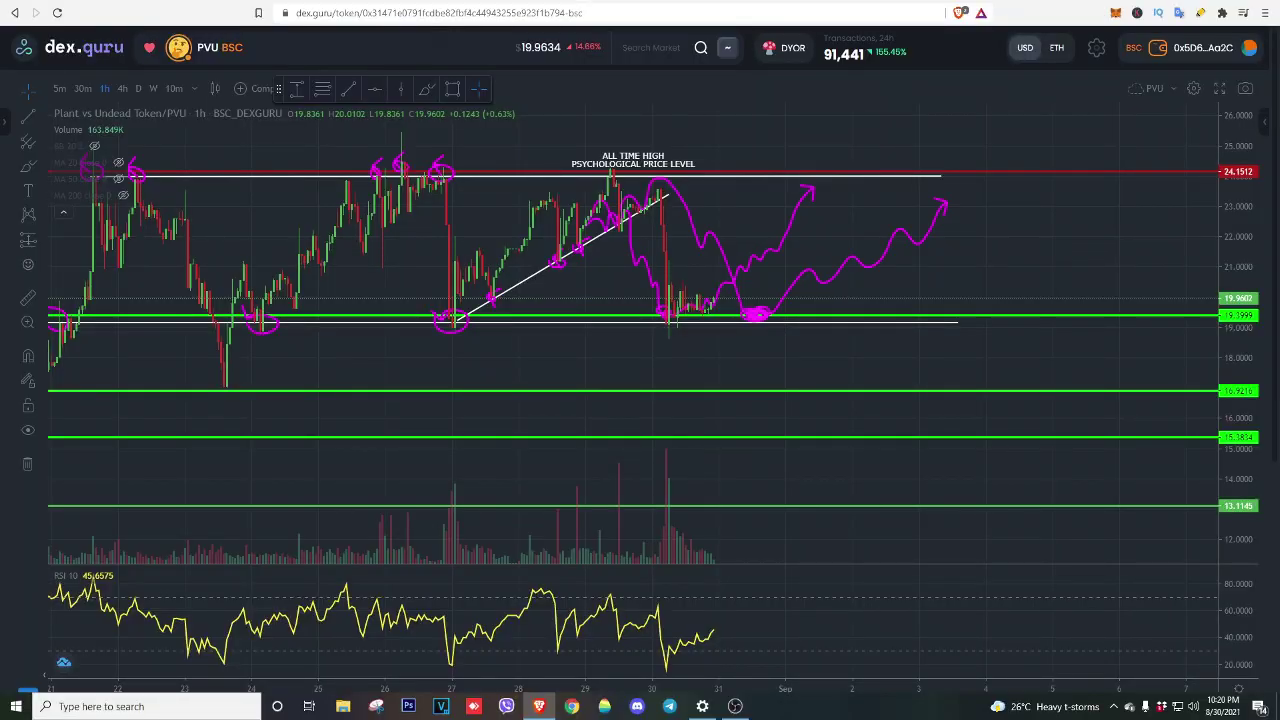
Step: Copy the full web address of the PVU token chart page on dex.guru
left_click_drag(615, 13, 287, 13)
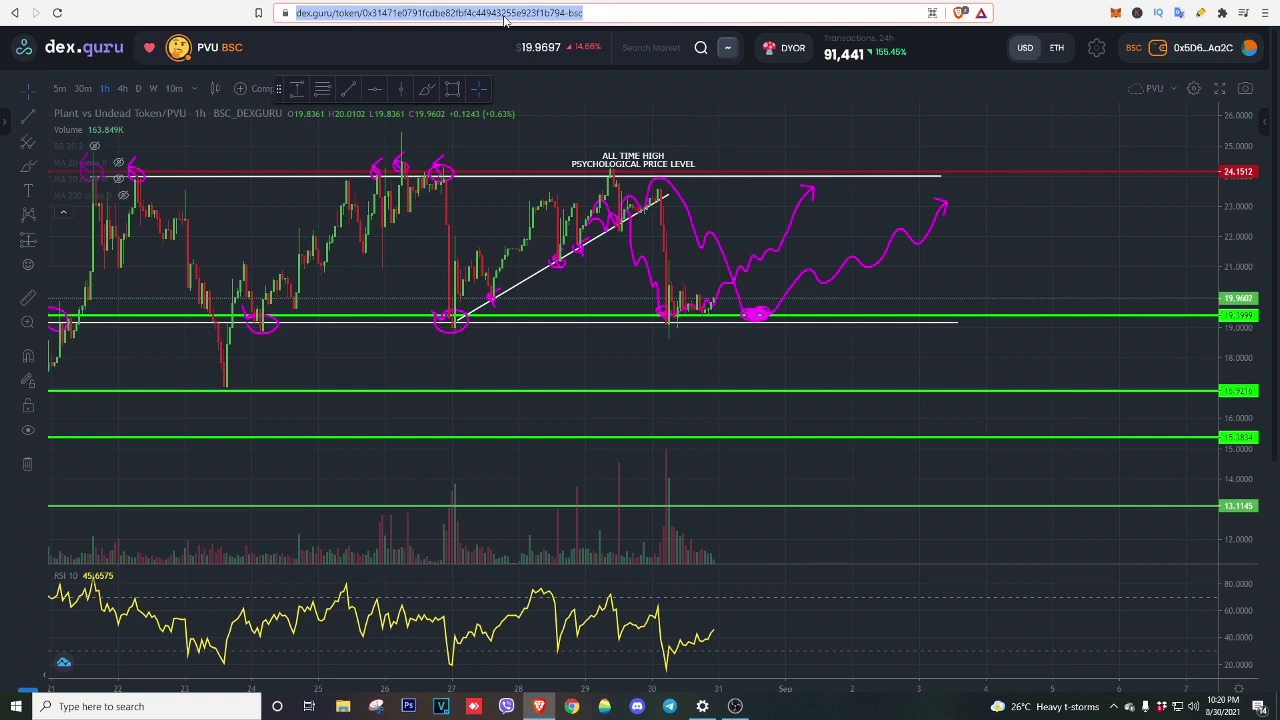
left_click_drag(612, 13, 292, 13)
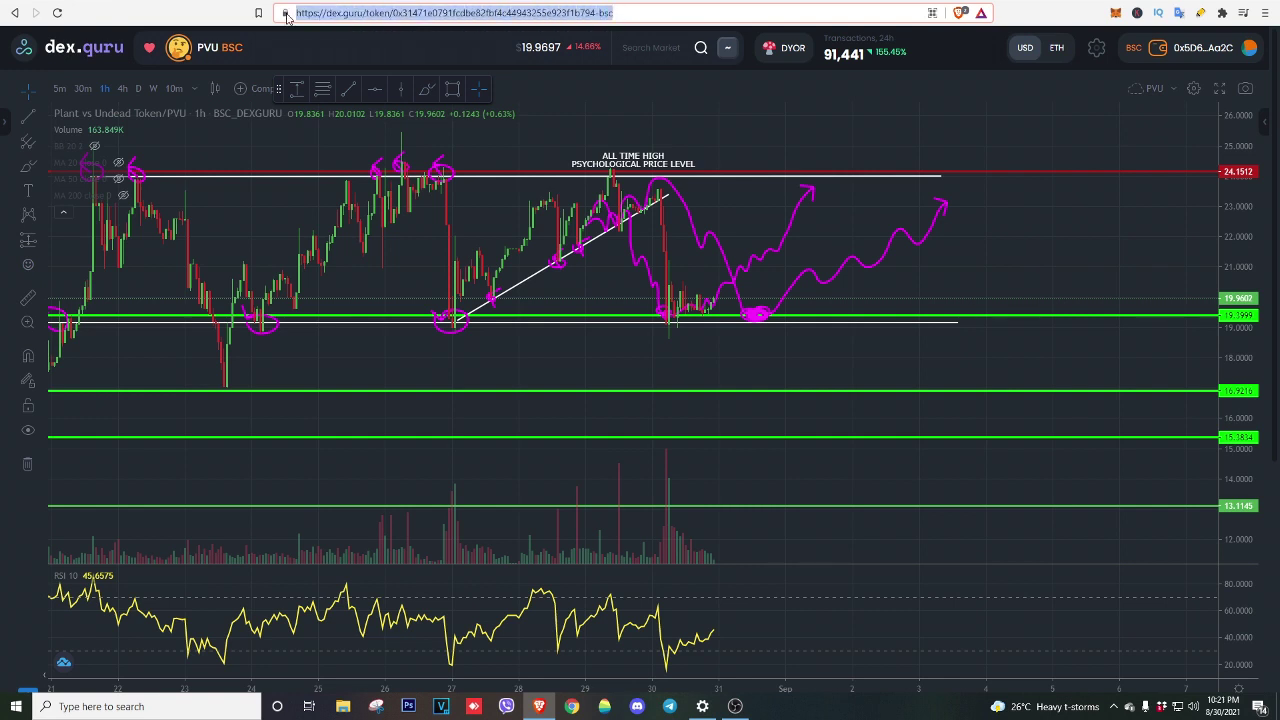
right_click(366, 14)
left_click(392, 88)
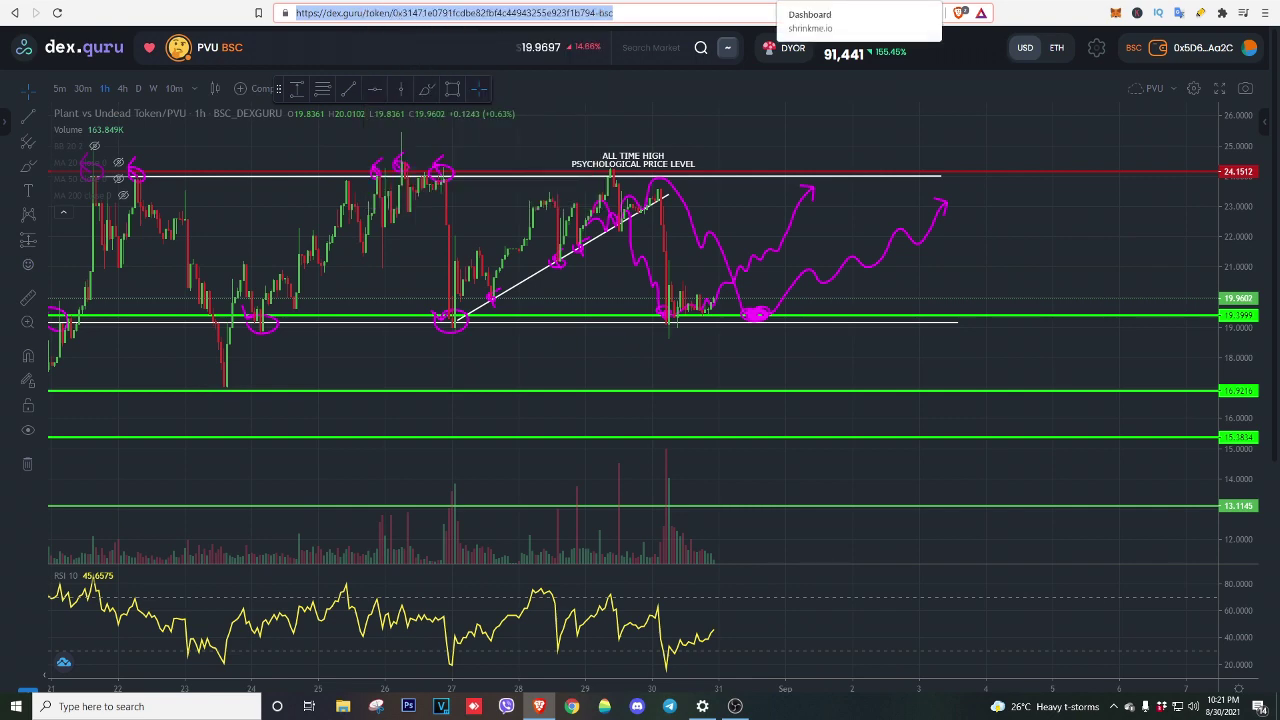
Step: Switch to the ShrinkMe.io dashboard and start a new shortened link with the copied dex.guru address as its URL
left_click(800, 2)
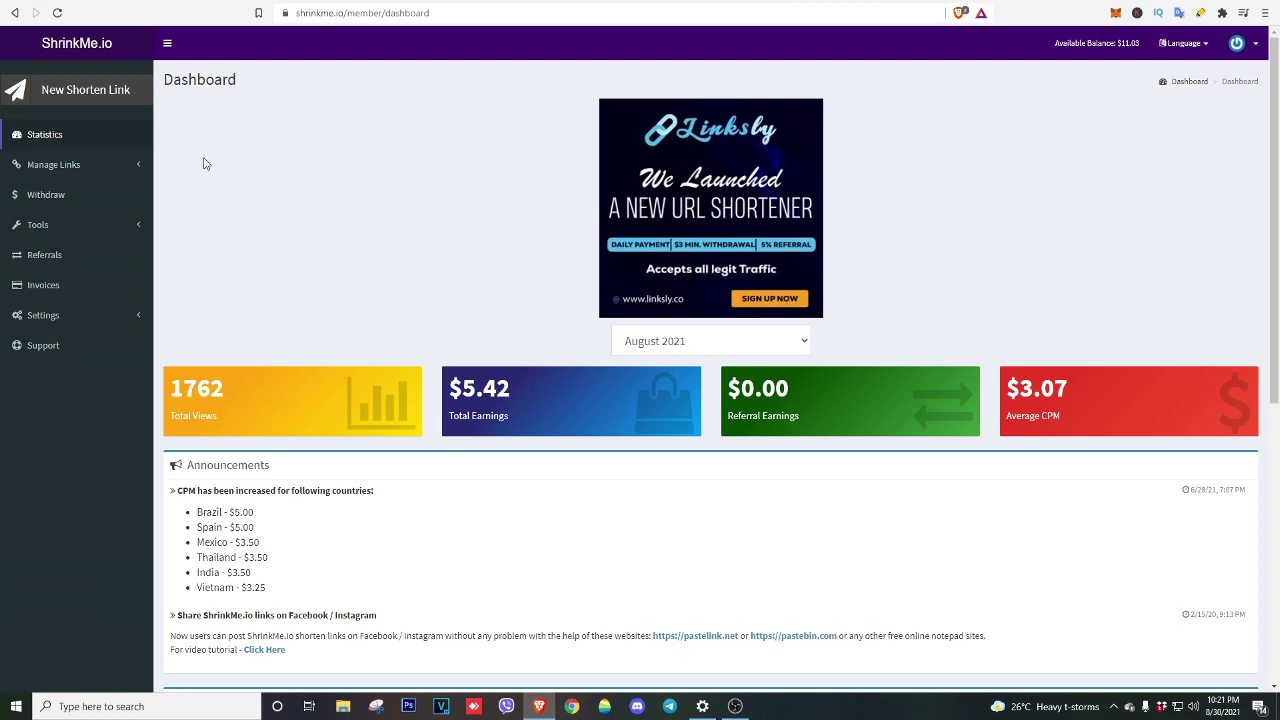
left_click(60, 100)
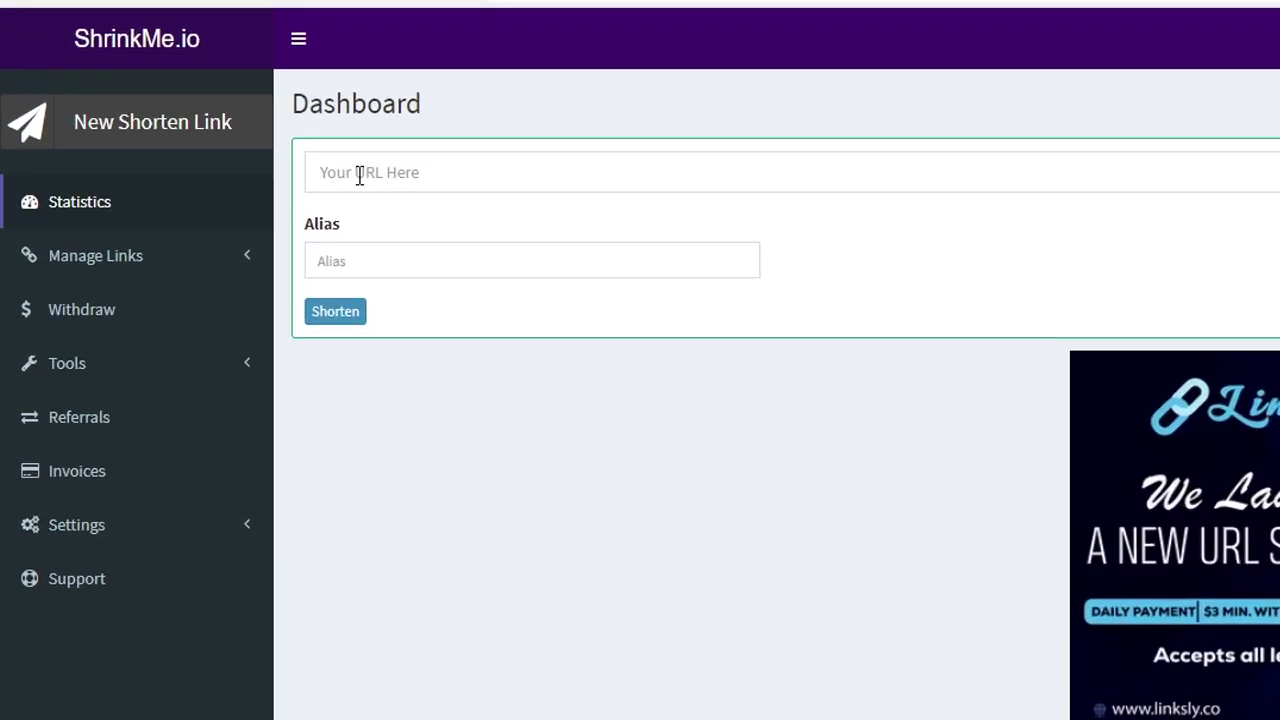
left_click(358, 175)
key("ctrl+v")
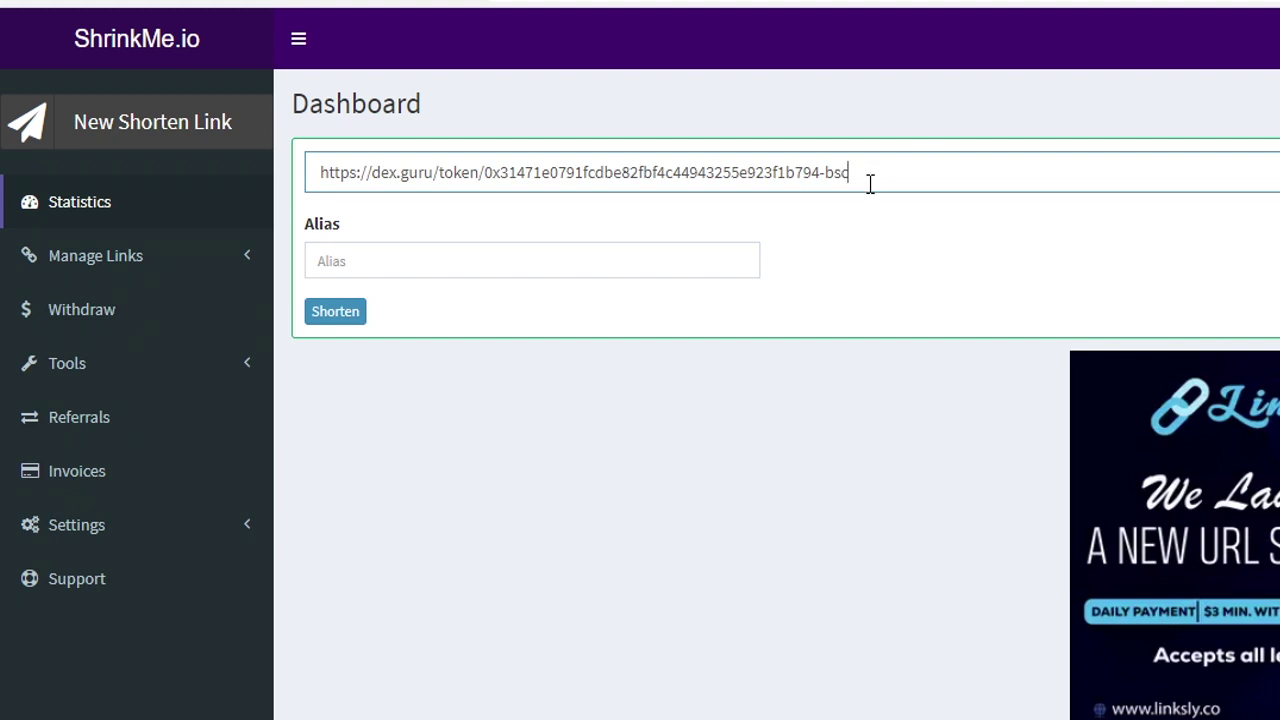
Step: Set the link's alias to PVUtoken and shorten it
left_click(352, 263)
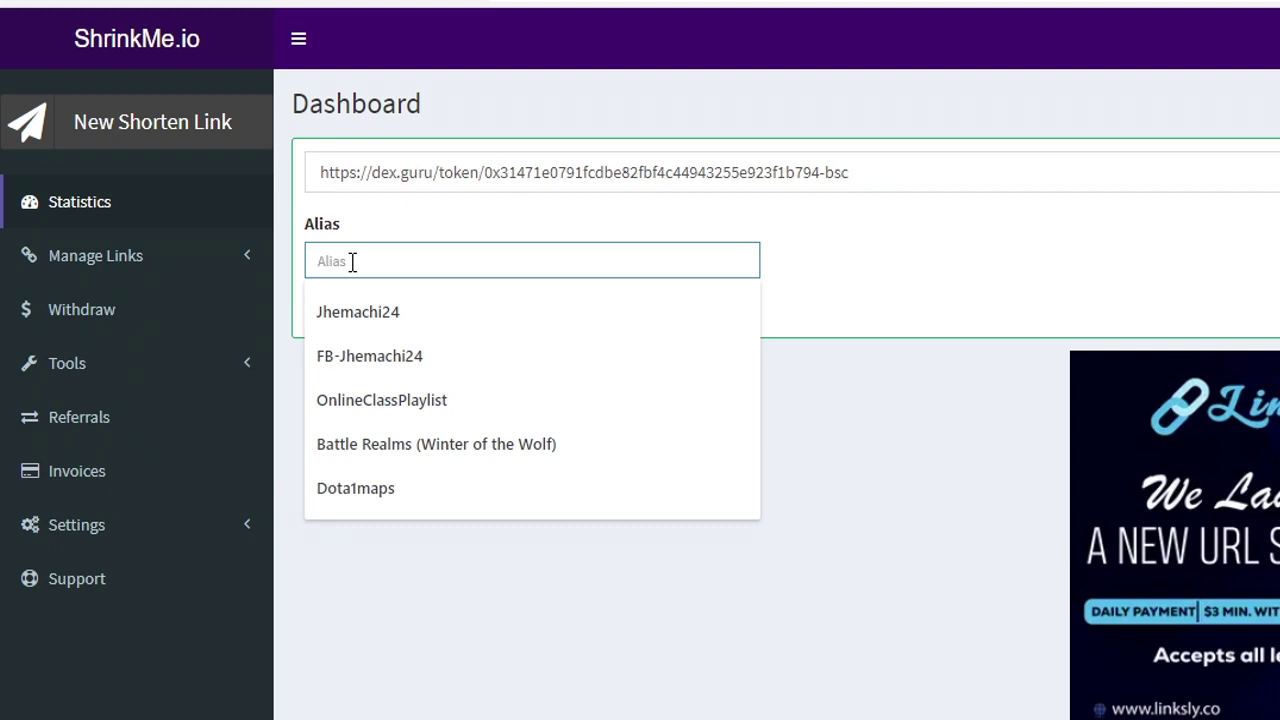
type("PVUtoken")
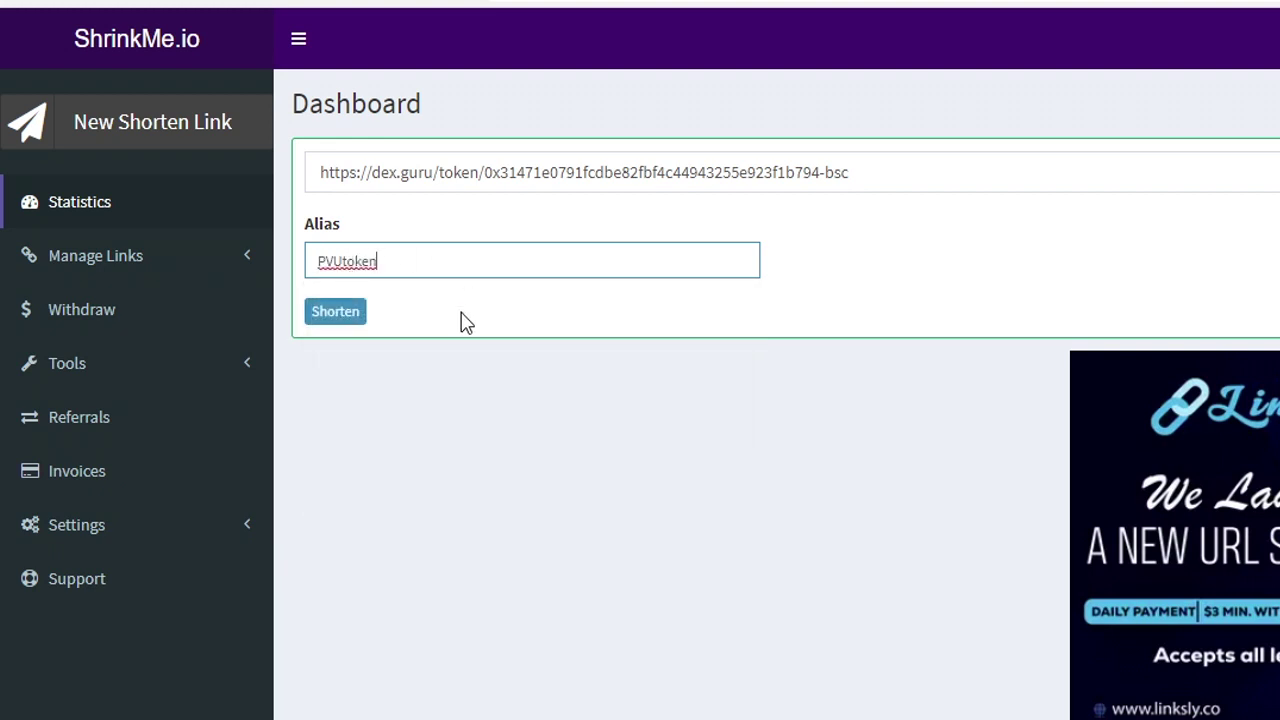
left_click(335, 313)
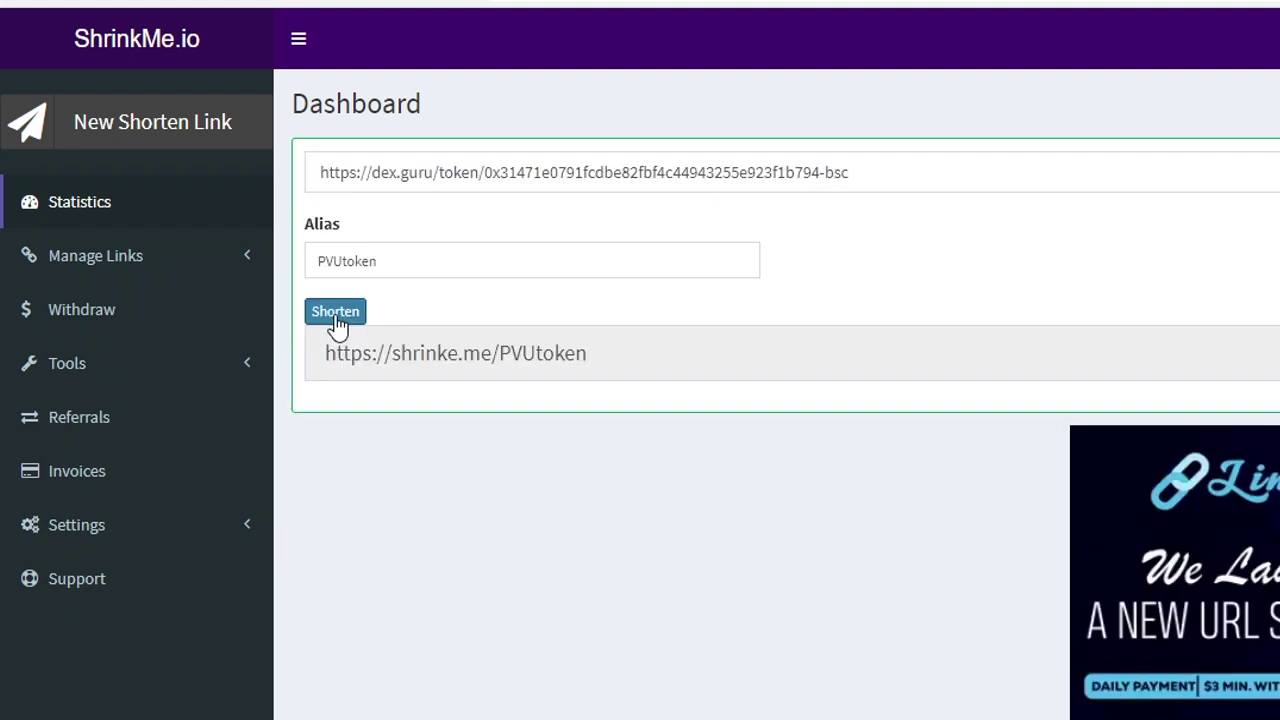
Step: Compare the generated short link and its alias part with the original dex.guru URL
left_click_drag(607, 357, 315, 356)
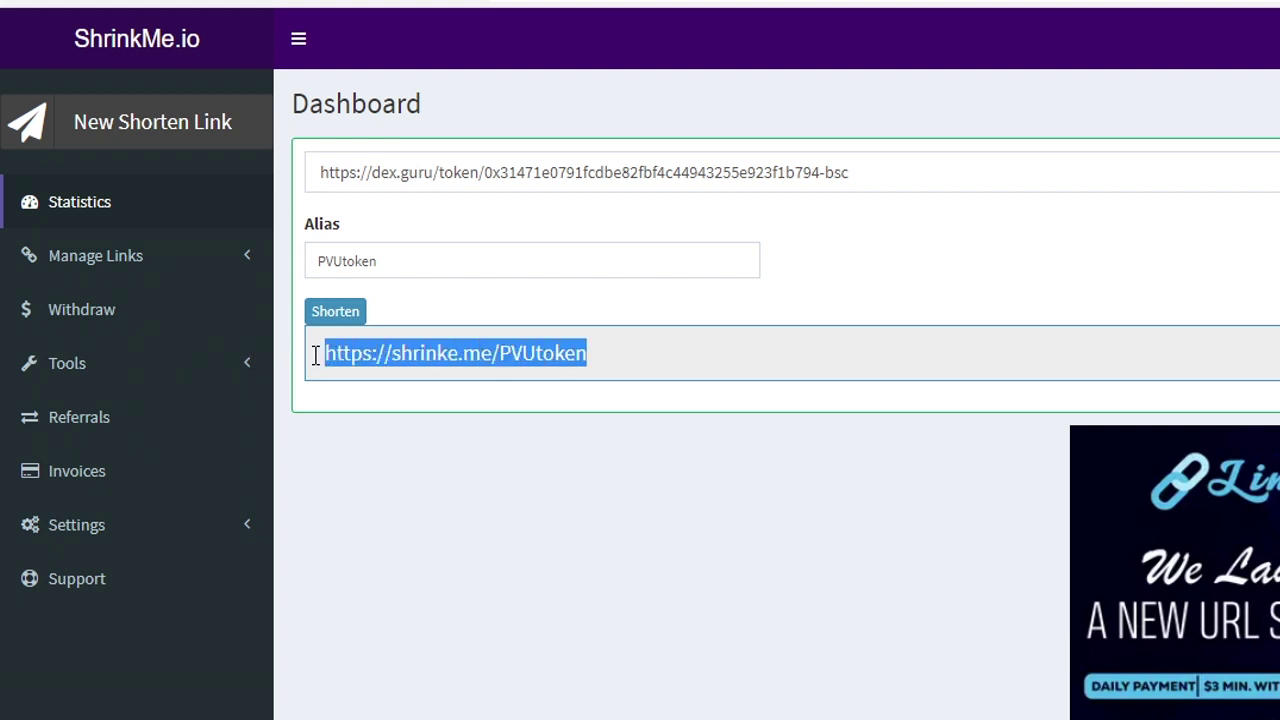
left_click(631, 357)
left_click_drag(886, 172, 297, 178)
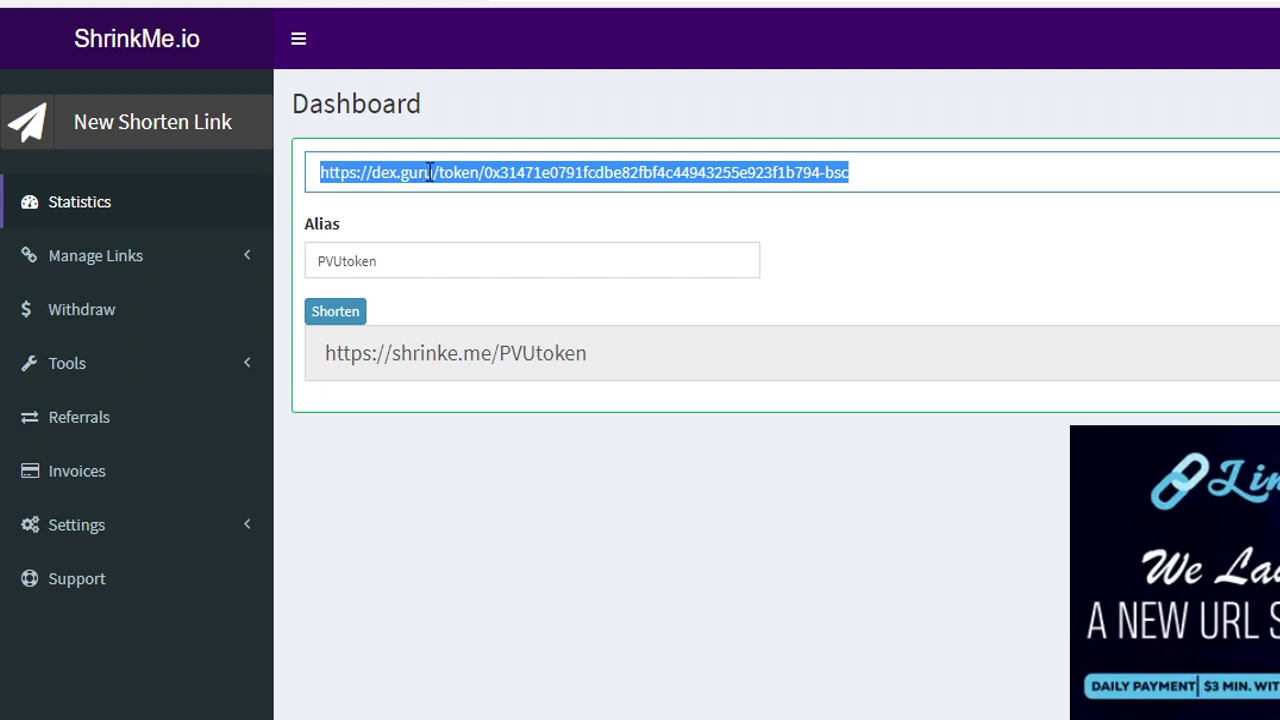
left_click_drag(620, 356, 457, 360)
left_click(460, 358)
left_click_drag(603, 354, 324, 358)
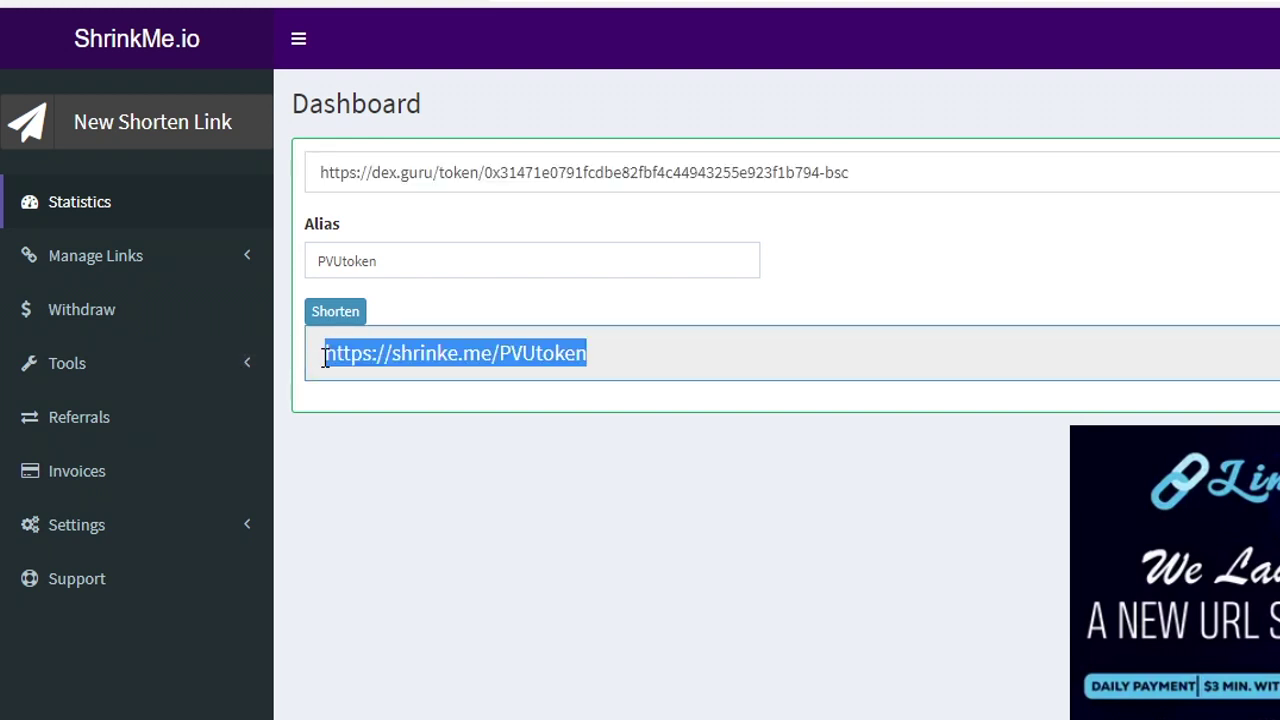
double_click(537, 352)
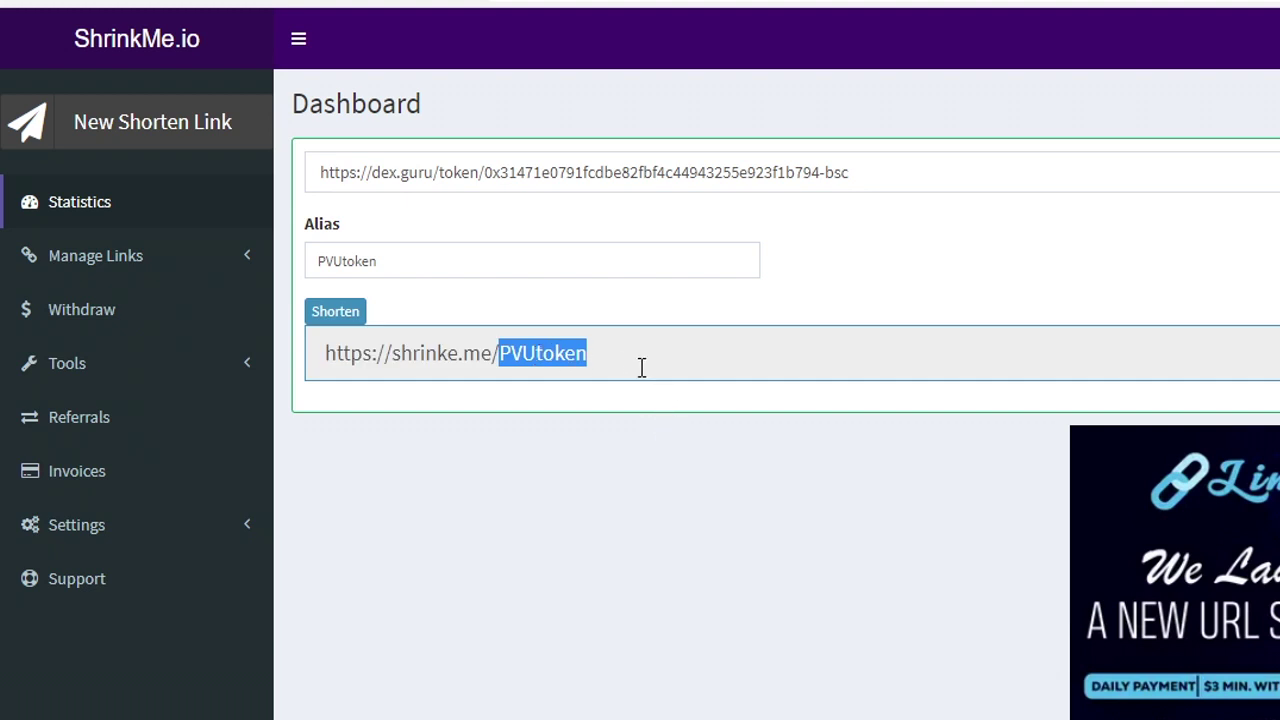
left_click(655, 356)
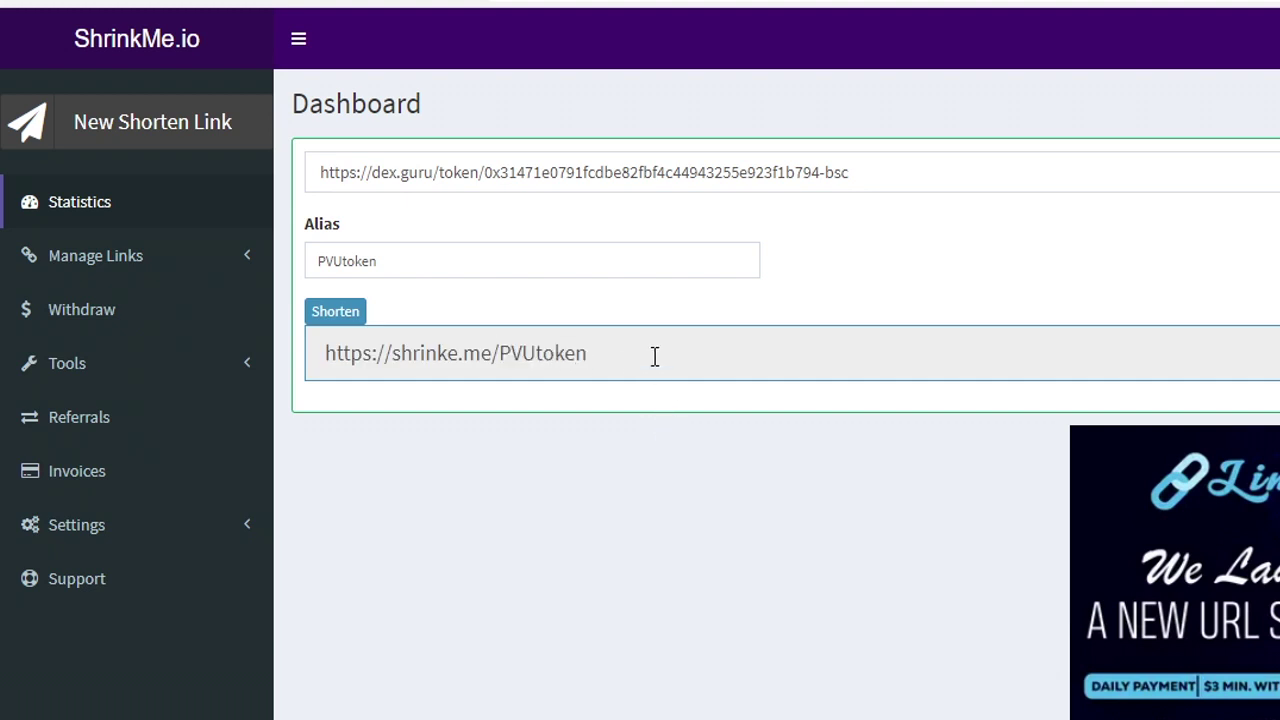
left_click_drag(652, 356, 317, 357)
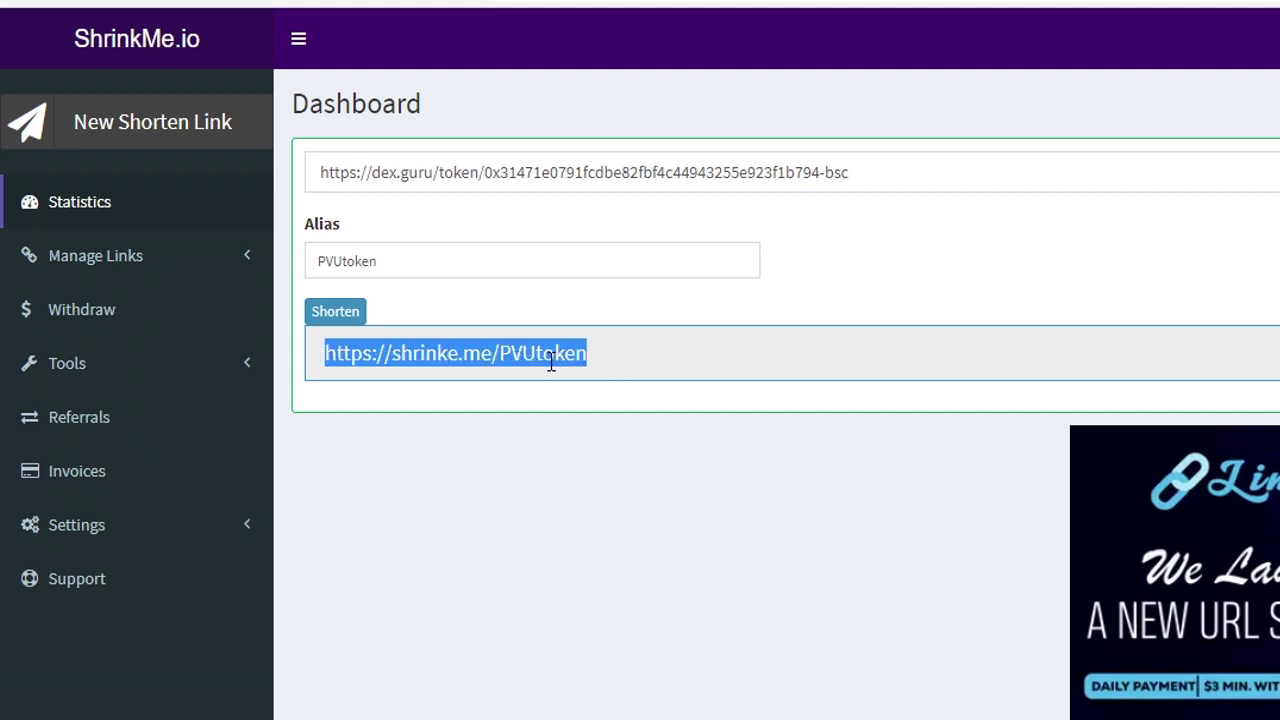
left_click(622, 357)
left_click_drag(668, 354, 303, 364)
right_click(521, 351)
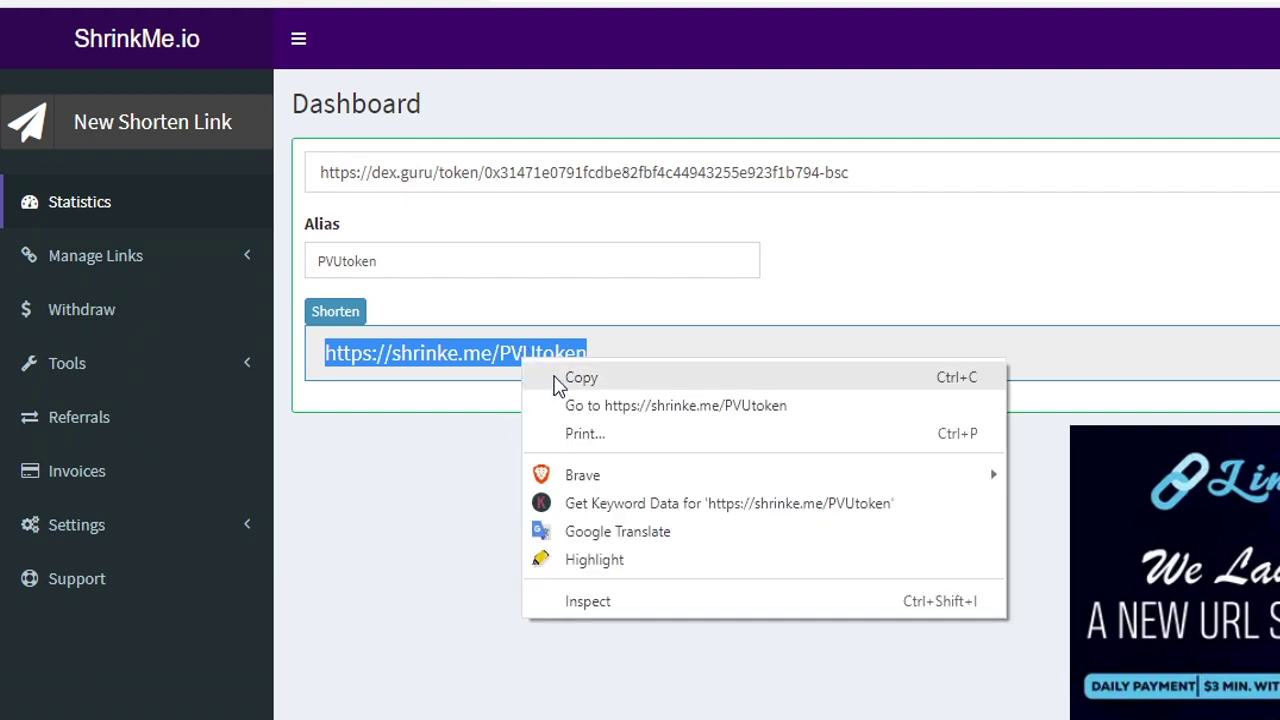
left_click(560, 380)
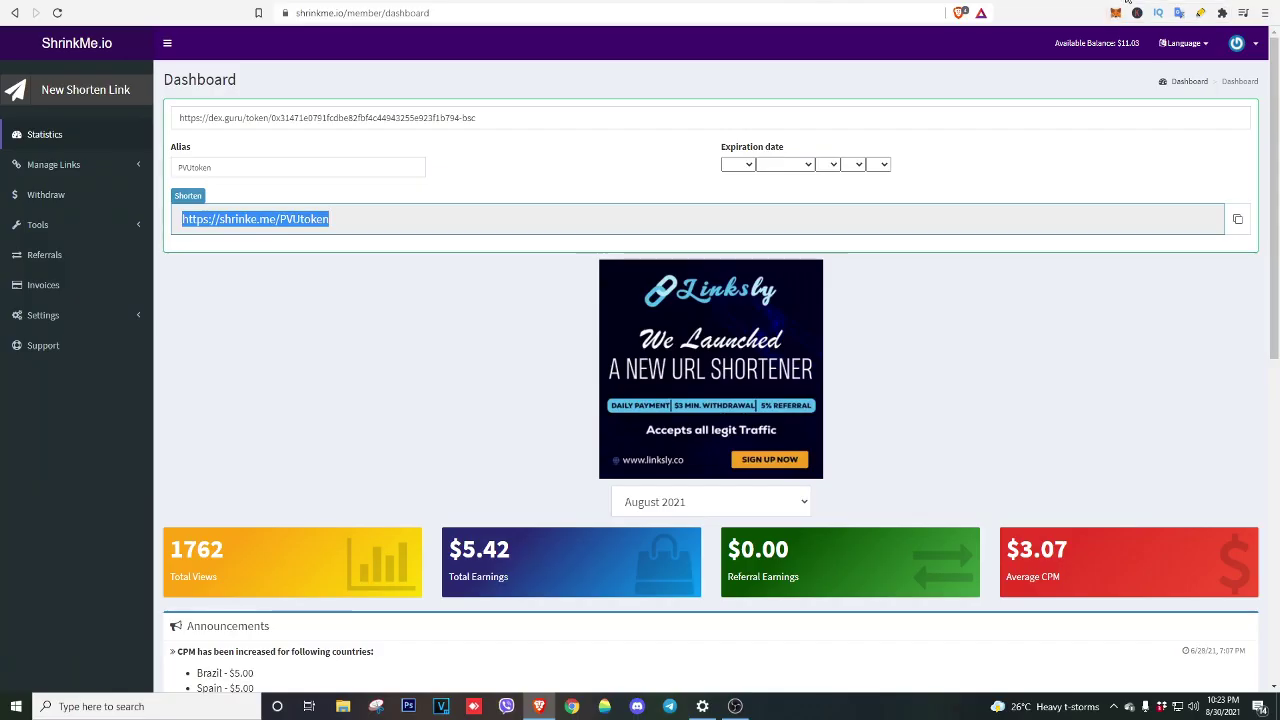
Step: Open the copied short link in a new browser tab
key("ctrl+t")
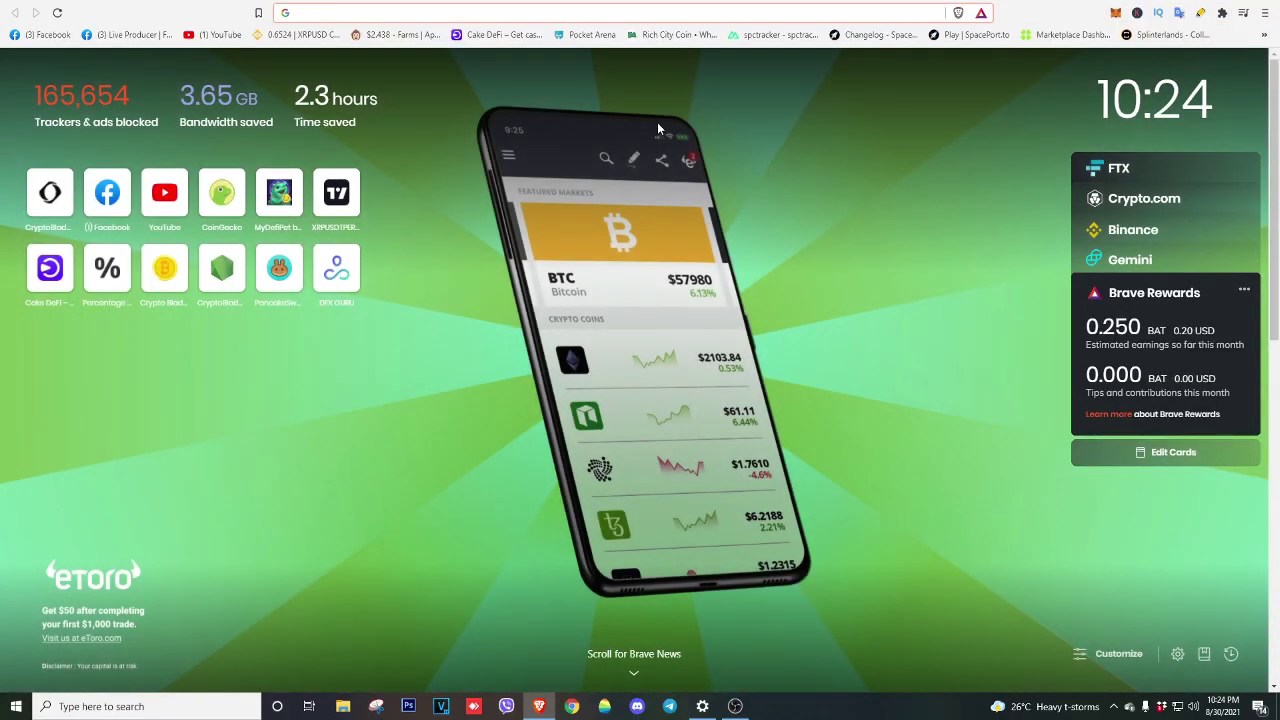
left_click(354, 10)
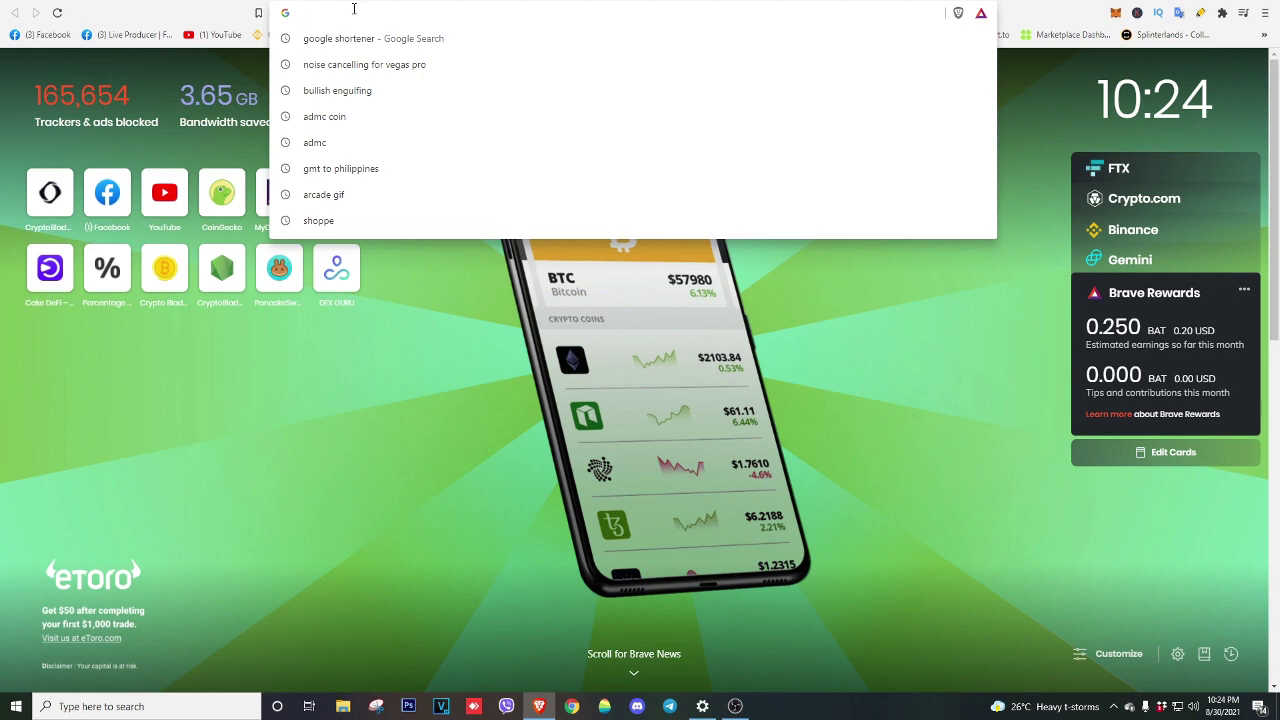
key("ctrl+v")
key("Return")
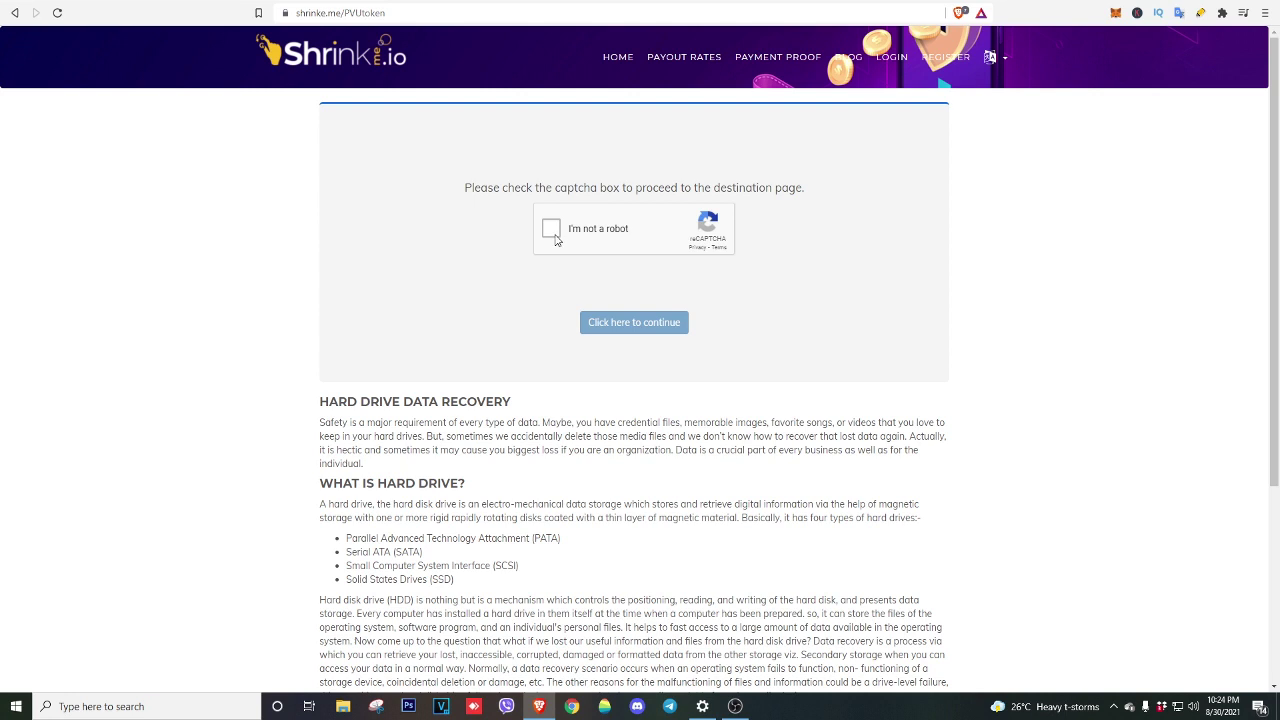
Step: Complete the "I'm not a robot" check on the short link's page and proceed to its destination link
left_click(553, 236)
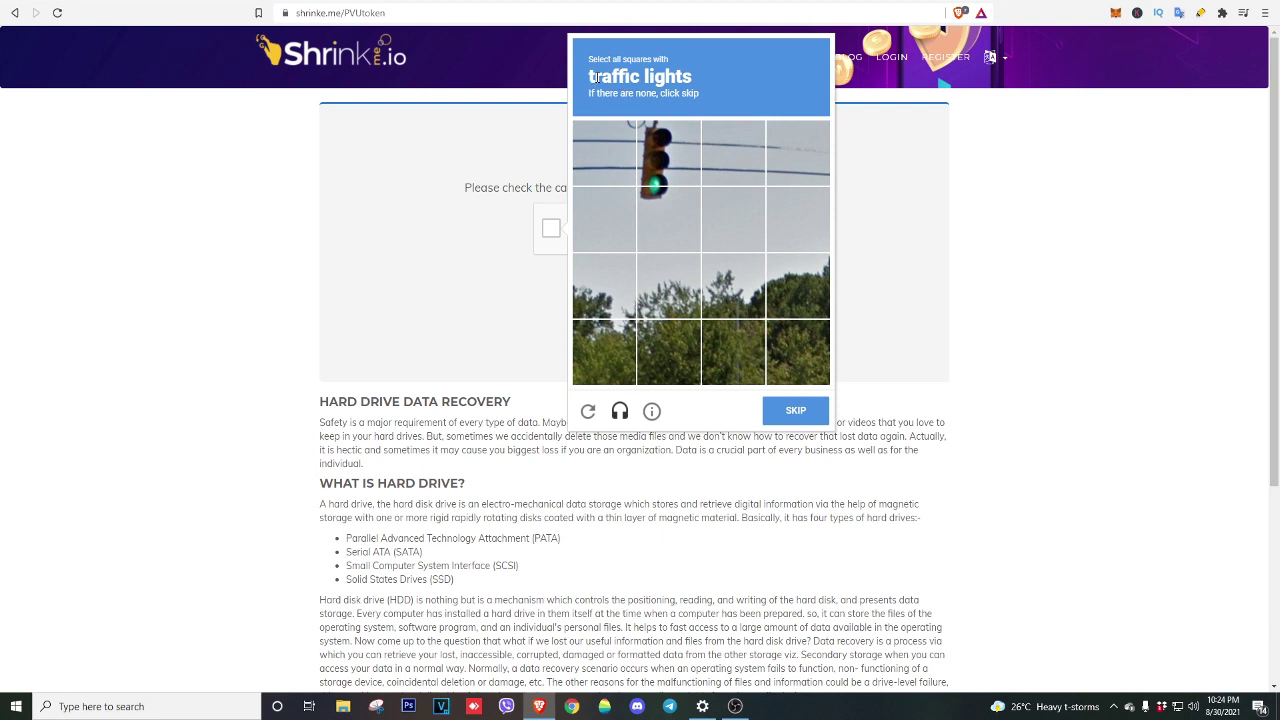
left_click_drag(589, 77, 700, 78)
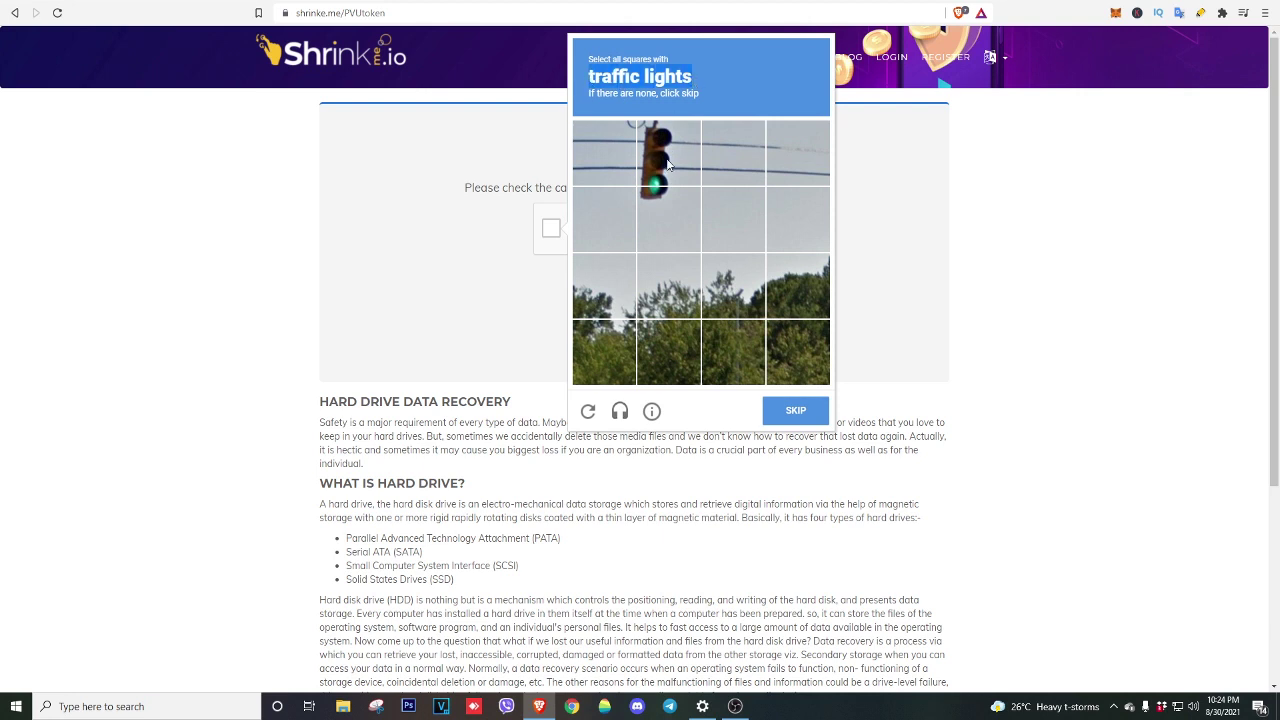
left_click(668, 164)
left_click(666, 215)
left_click(801, 420)
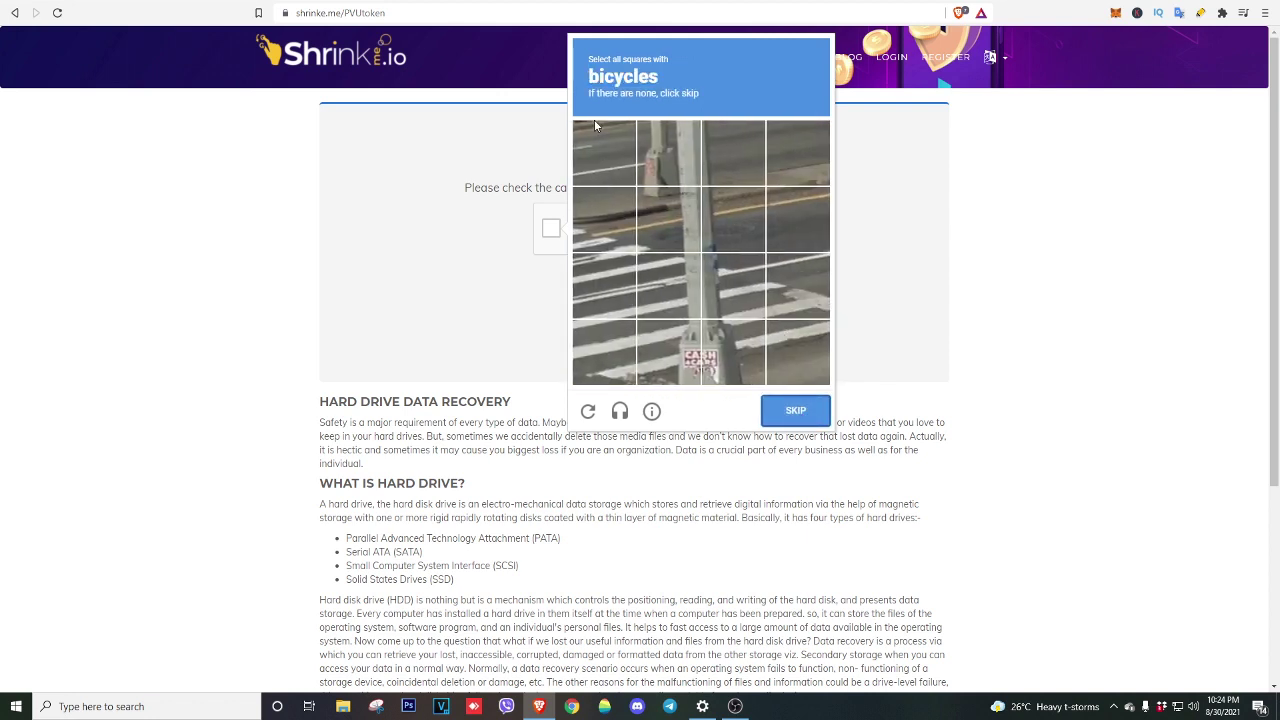
left_click(778, 418)
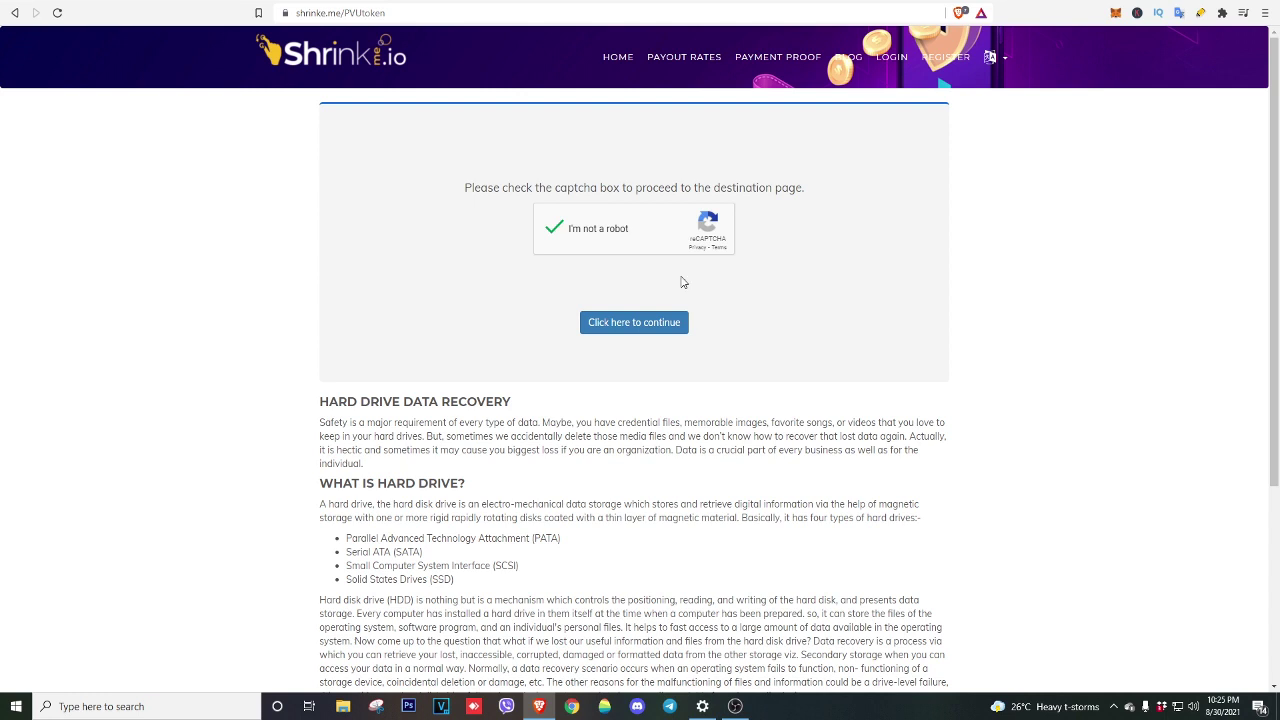
left_click(624, 330)
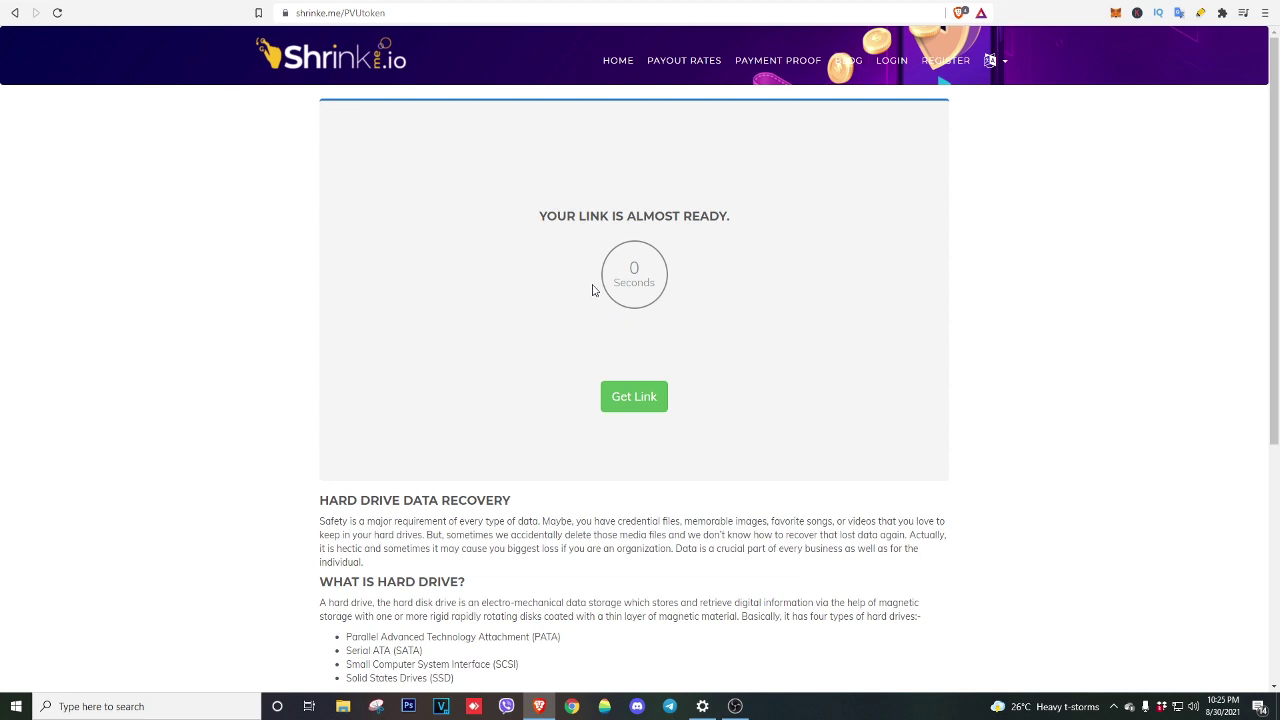
left_click(648, 405)
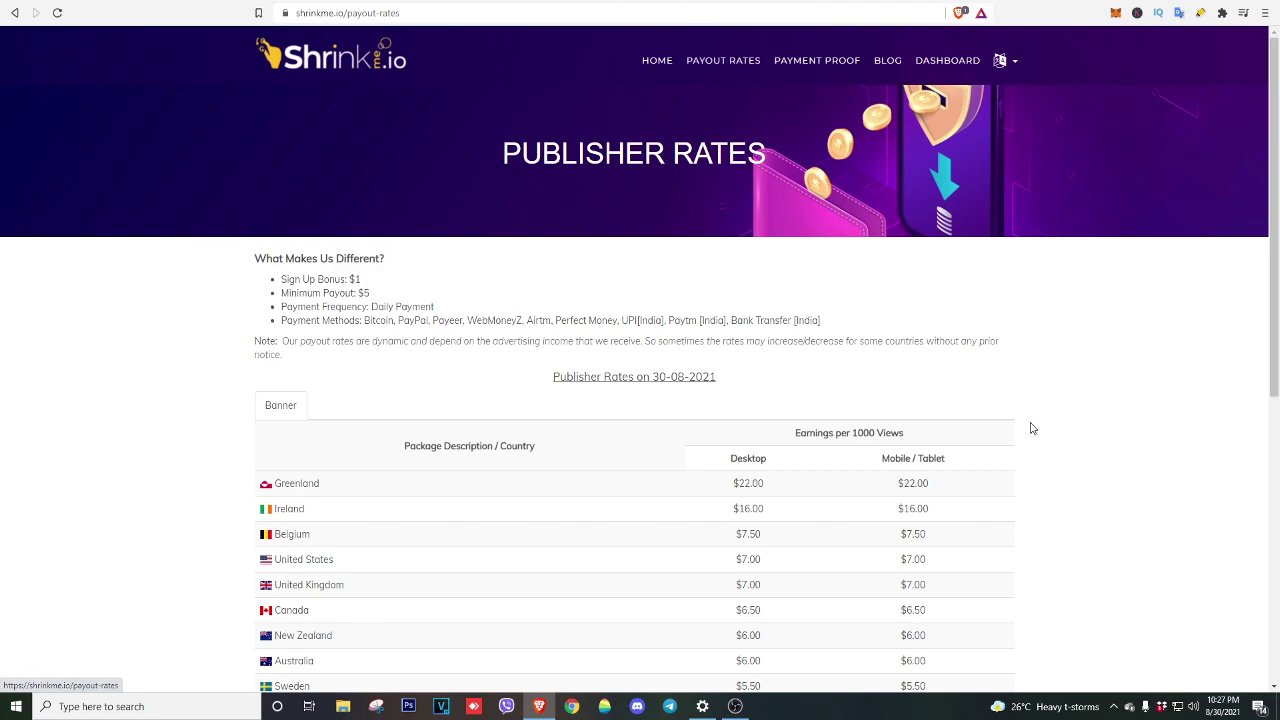
Step: Review the conditions for counted views below the payout rates, especially the minimum viewing time and reaching the final page
scroll(1043, 551, "down", 5)
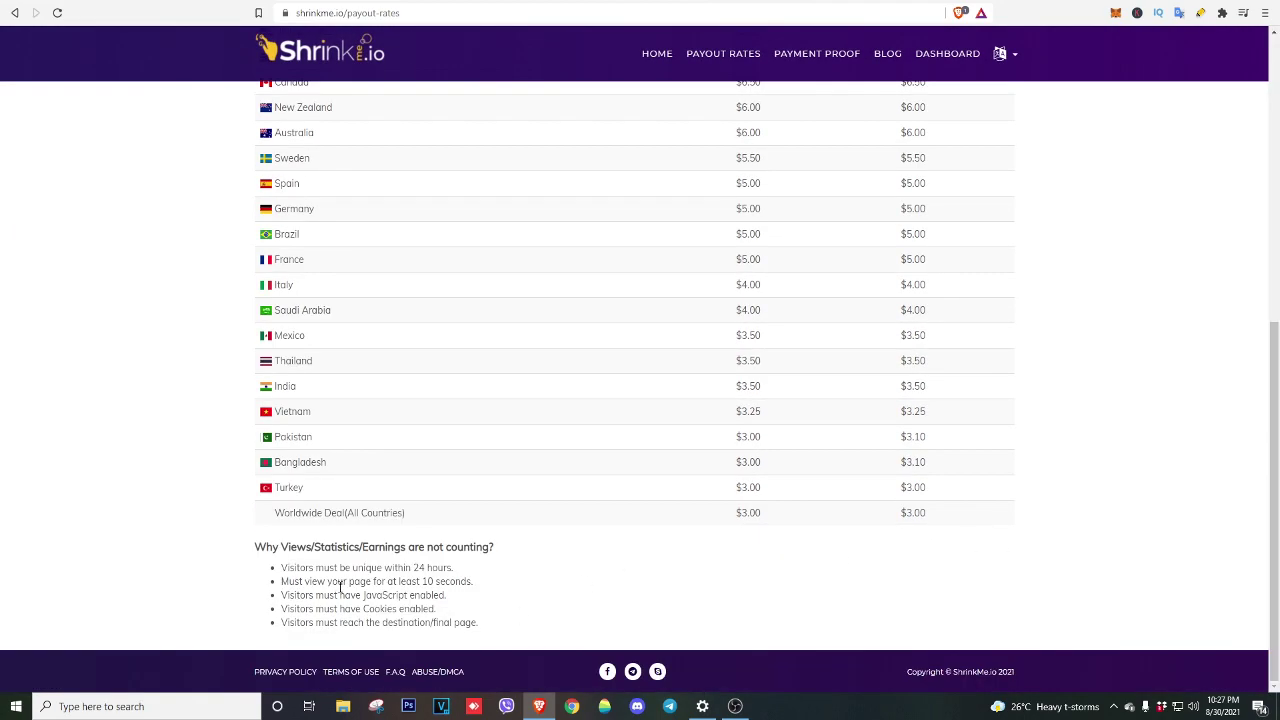
left_click_drag(281, 581, 480, 589)
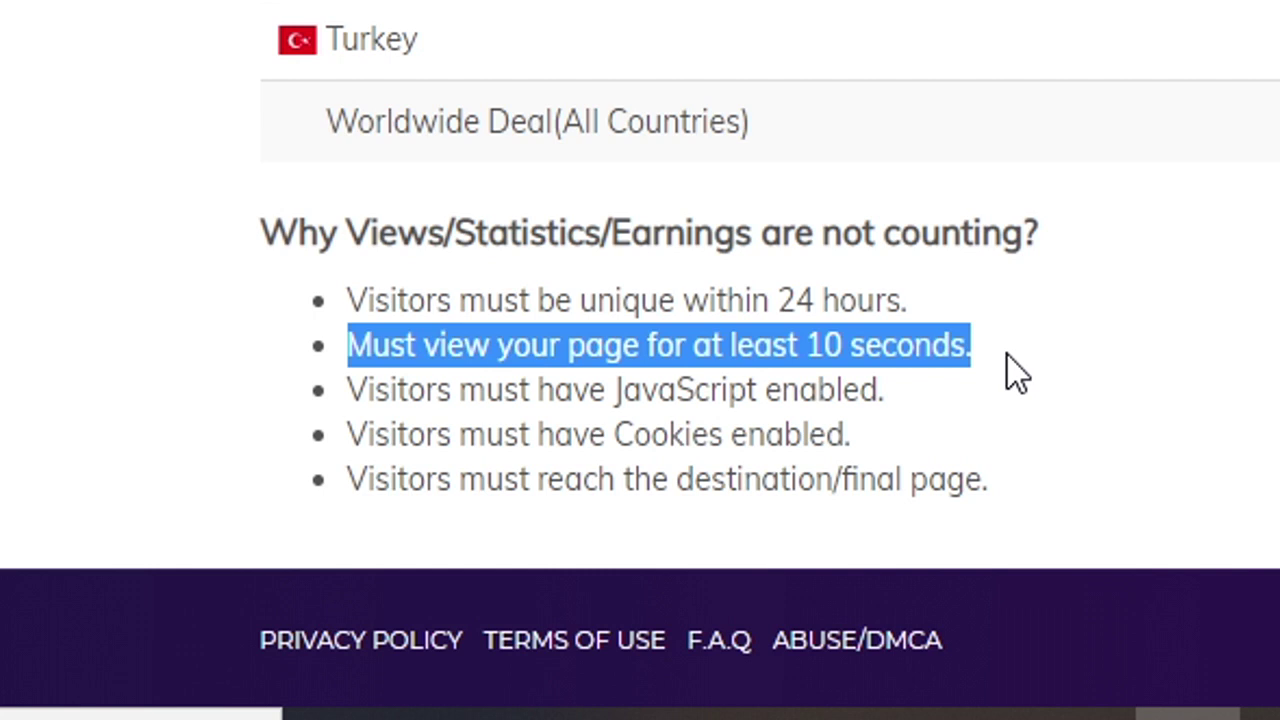
left_click(865, 351)
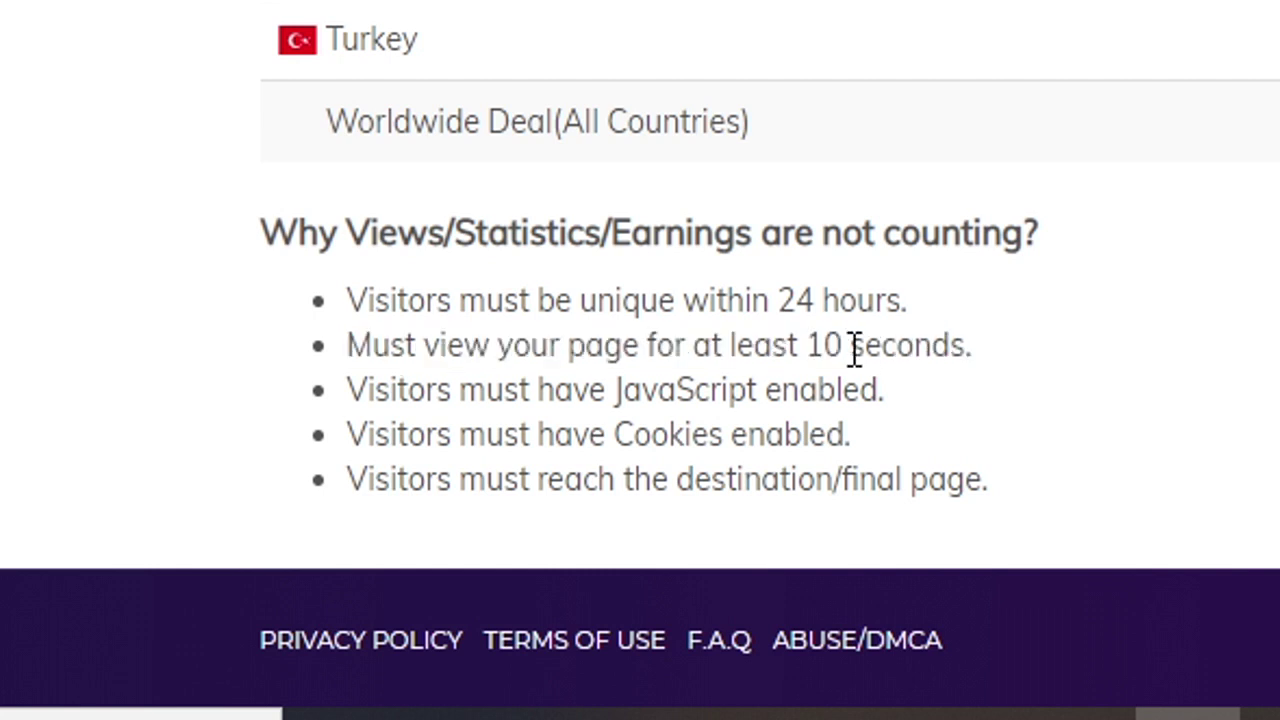
left_click_drag(815, 347, 948, 350)
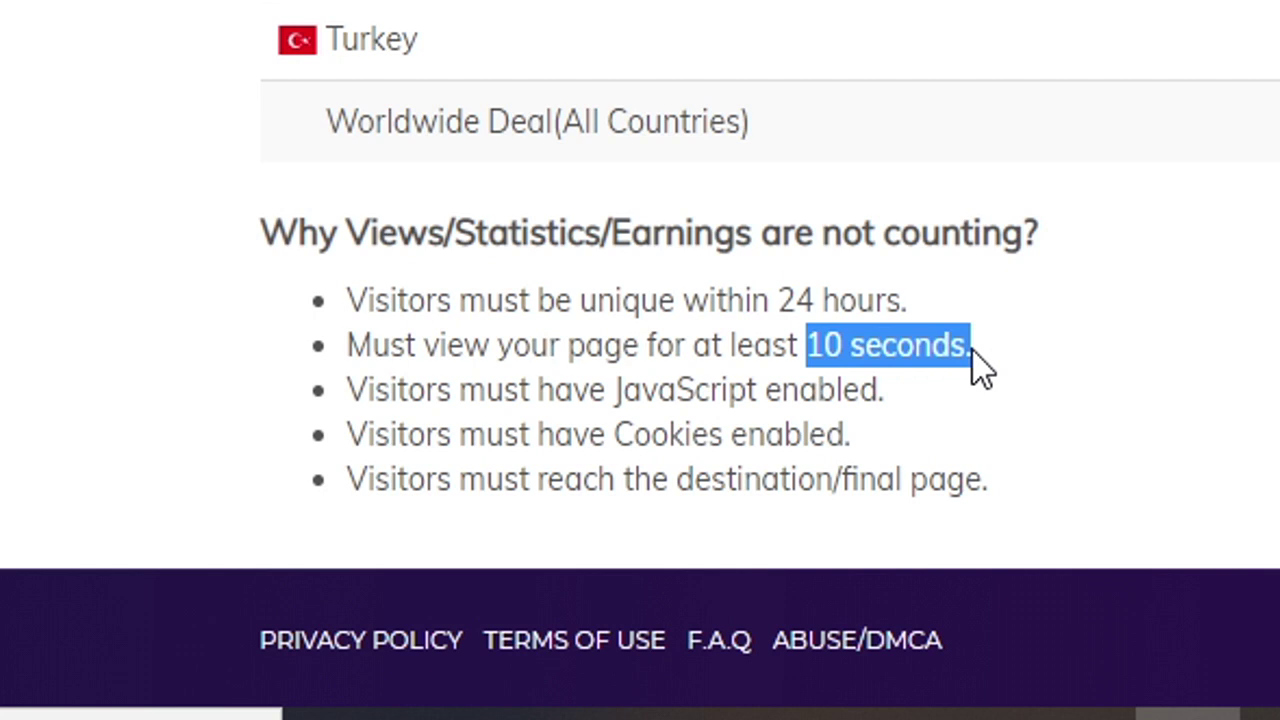
left_click_drag(363, 480, 1031, 482)
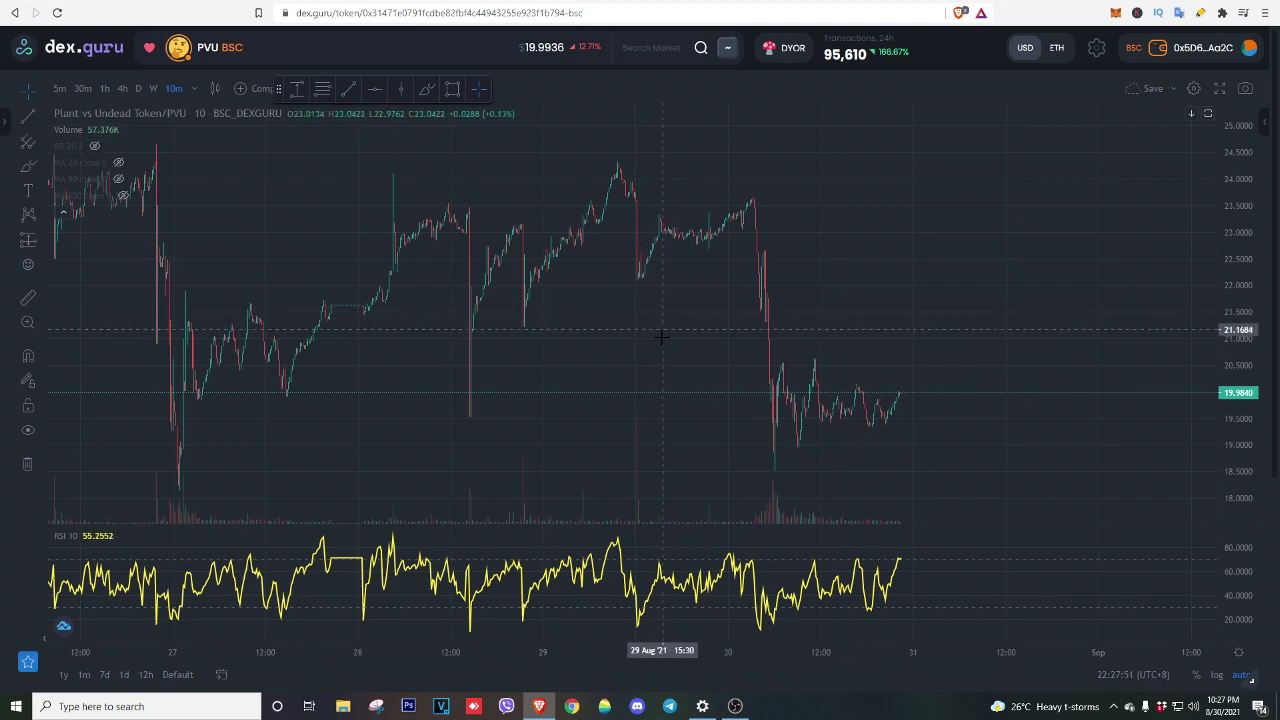
scroll(664, 350, "down", 4)
scroll(748, 384, "up", 8)
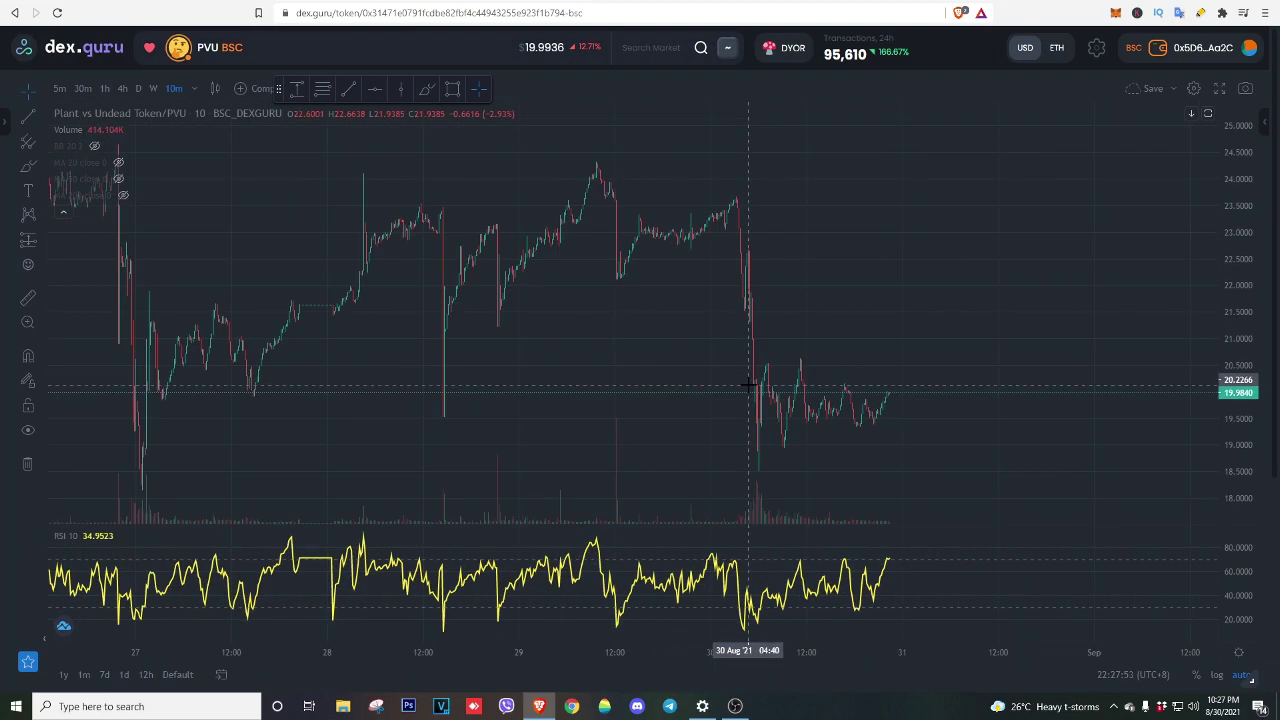
scroll(749, 391, "down", 7)
scroll(748, 391, "down", 2)
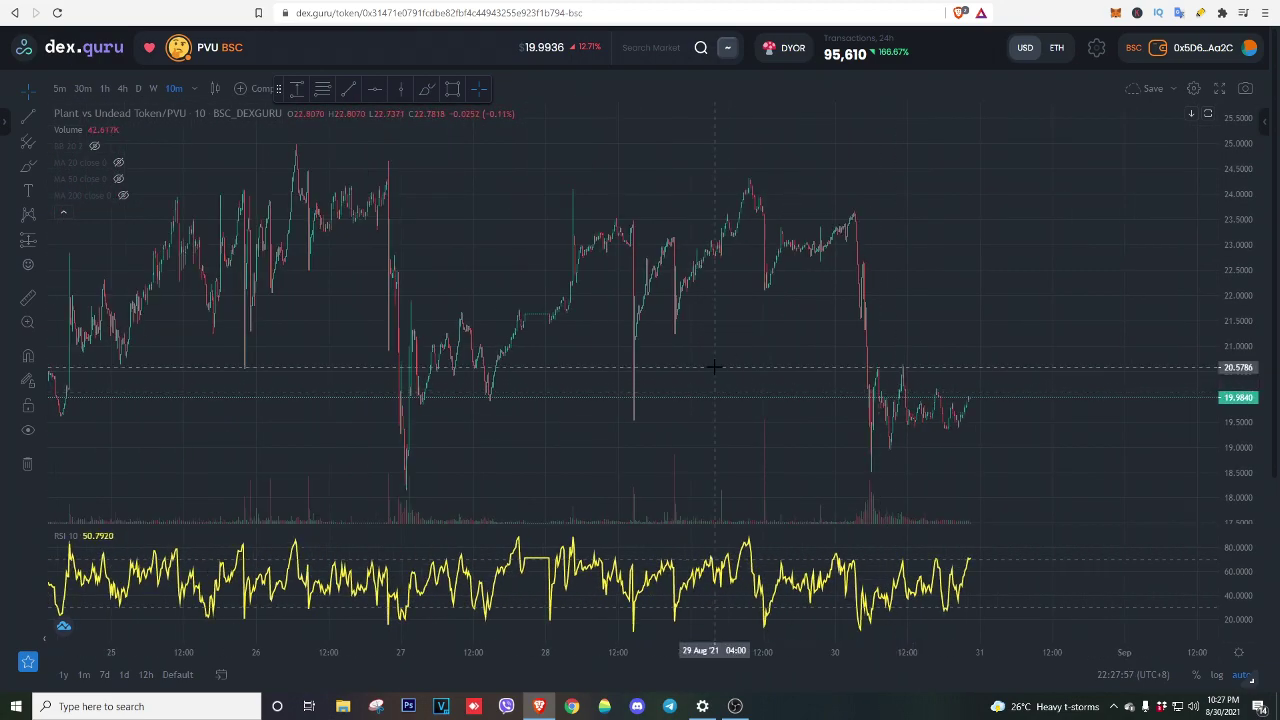
scroll(802, 385, "down", 3)
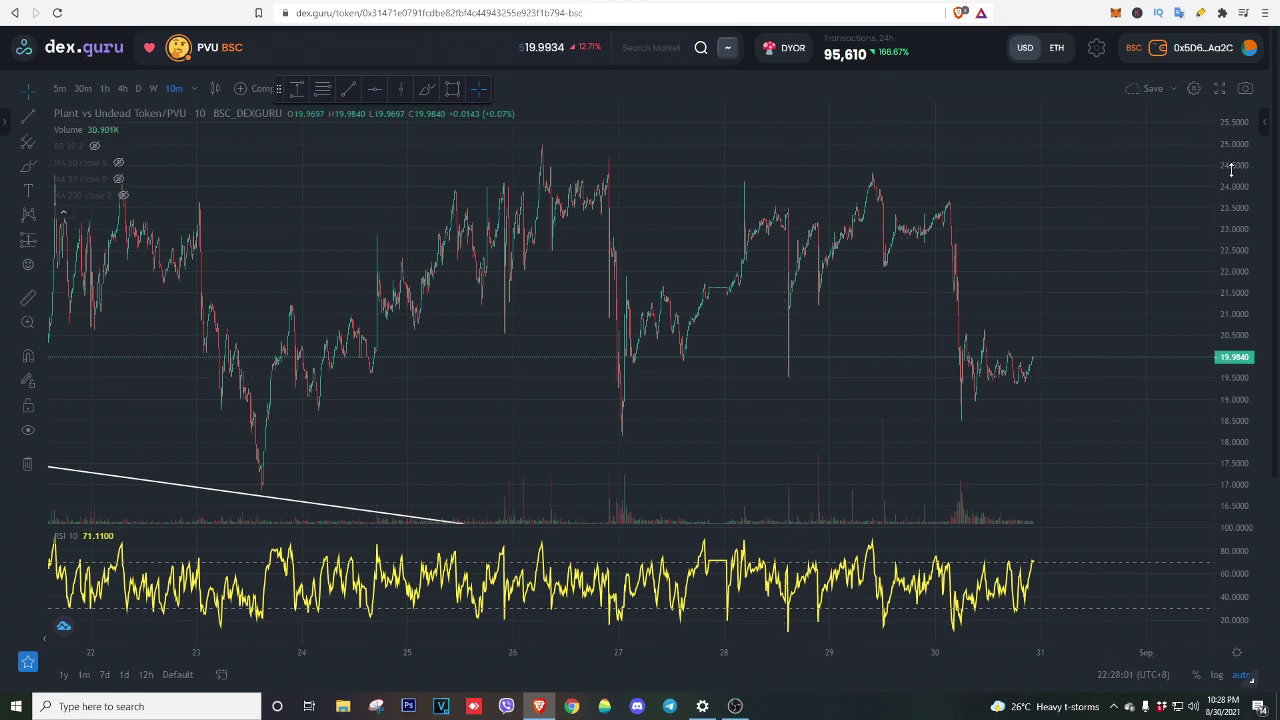
scroll(1098, 378, "down", 1)
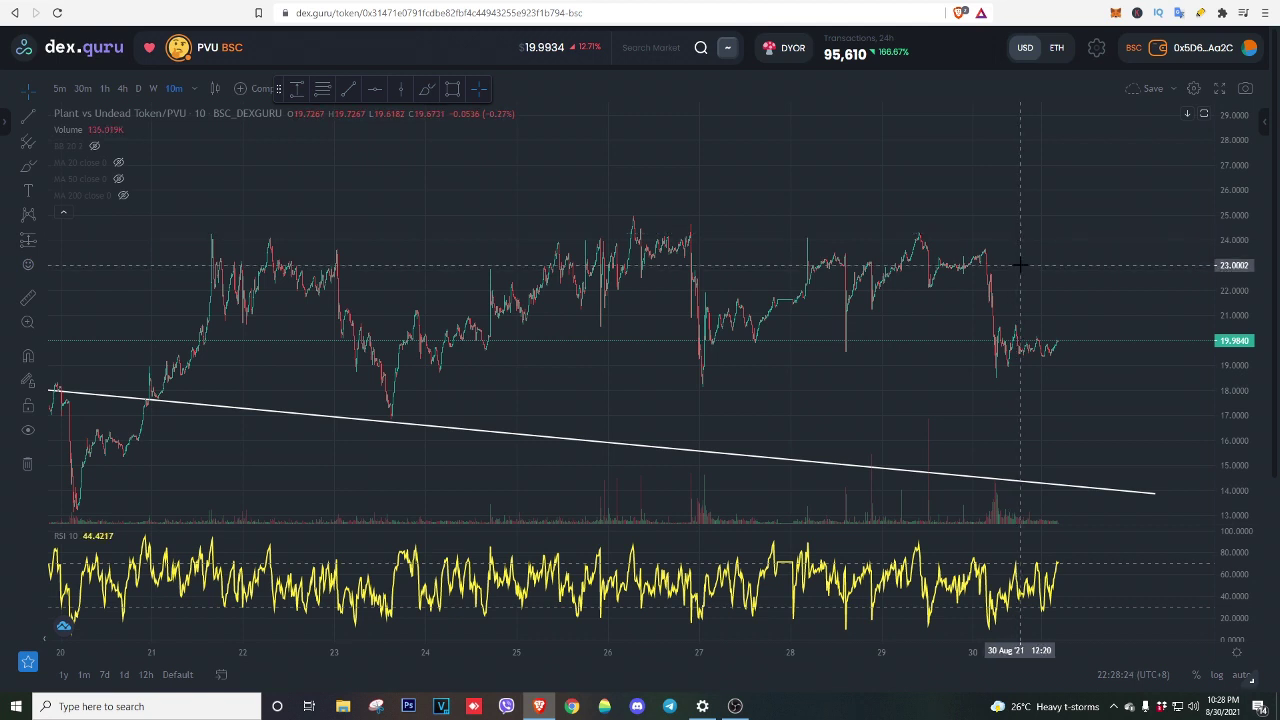
Step: Switch to the YouTube page of the DOTA 1 tutorial and examine the shrinke.me download links in the video description
left_click(860, 1)
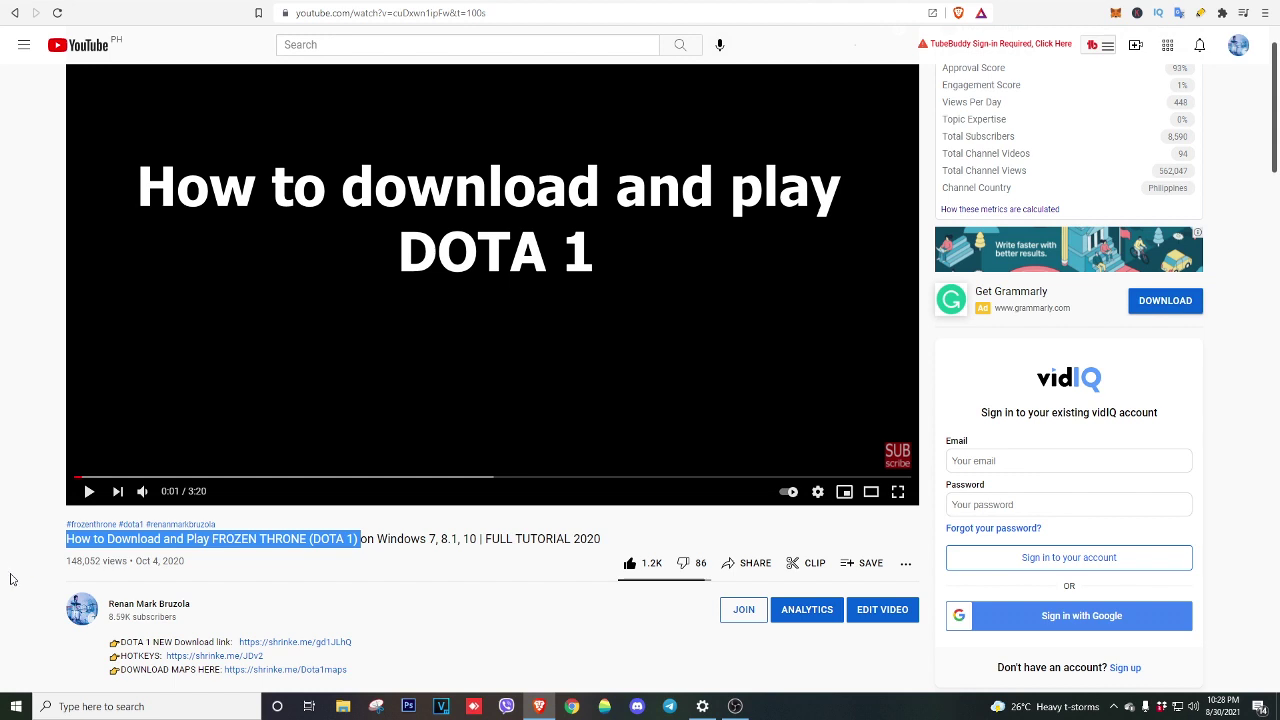
scroll(11, 579, "down", 1)
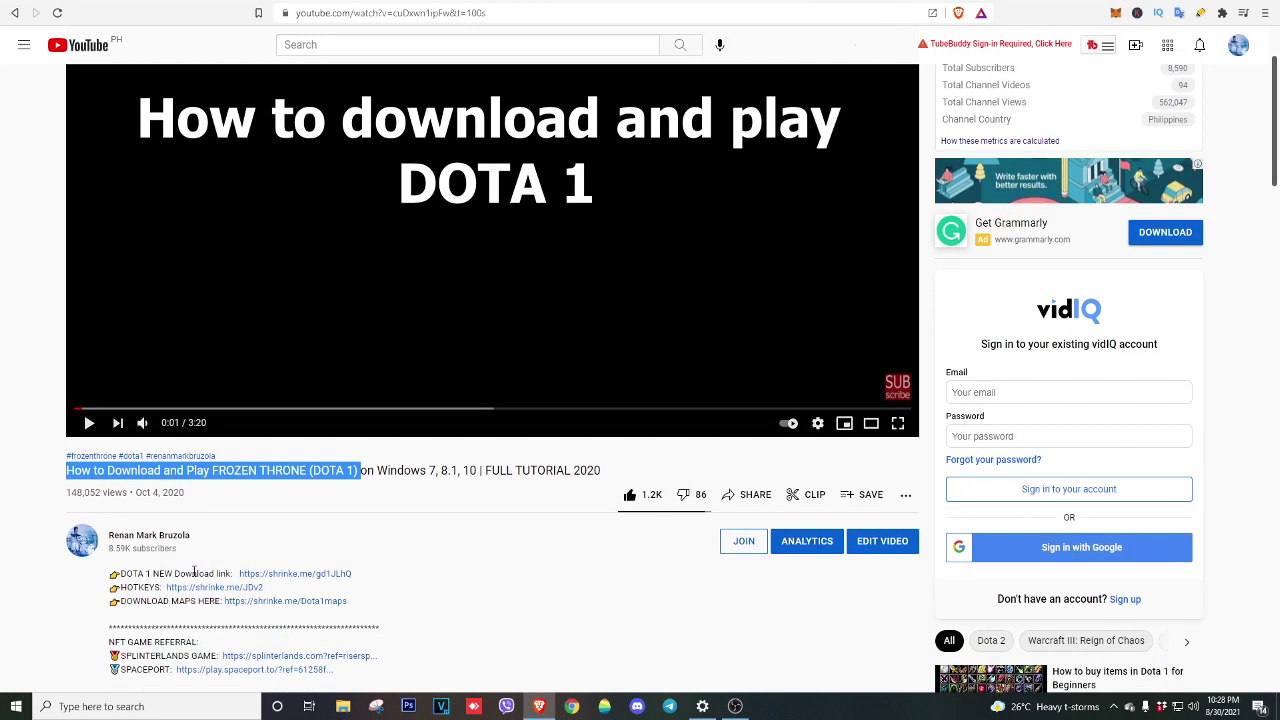
left_click_drag(121, 574, 2, 582)
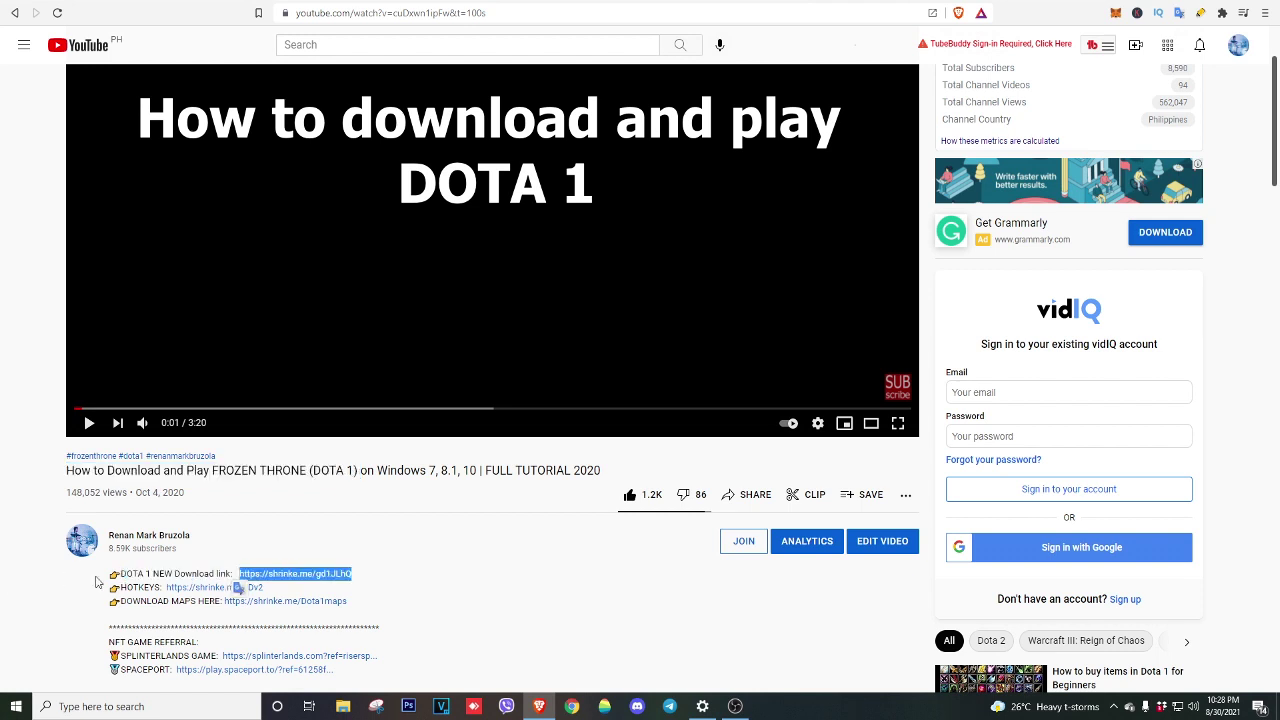
left_click(480, 588)
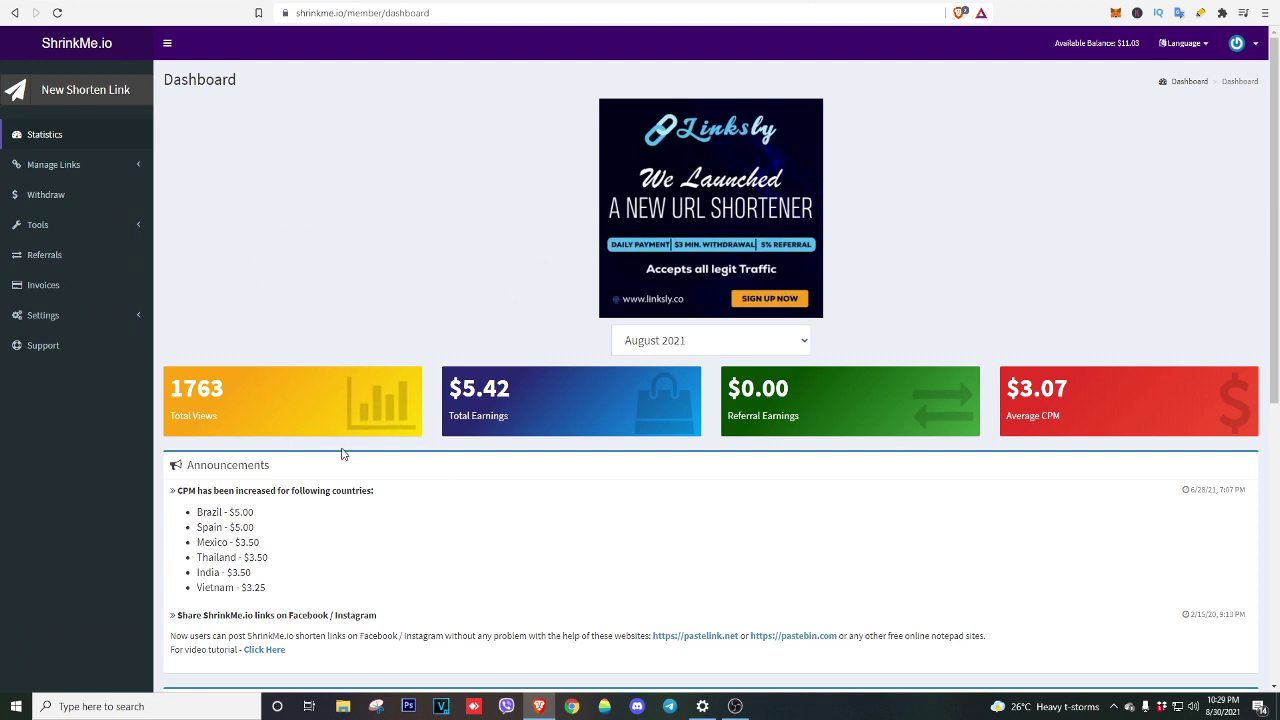
Step: Open the ShrinkMe.io Withdraw Funds page and review the available balance, pending withdrawn and total withdraw amounts
left_click(48, 201)
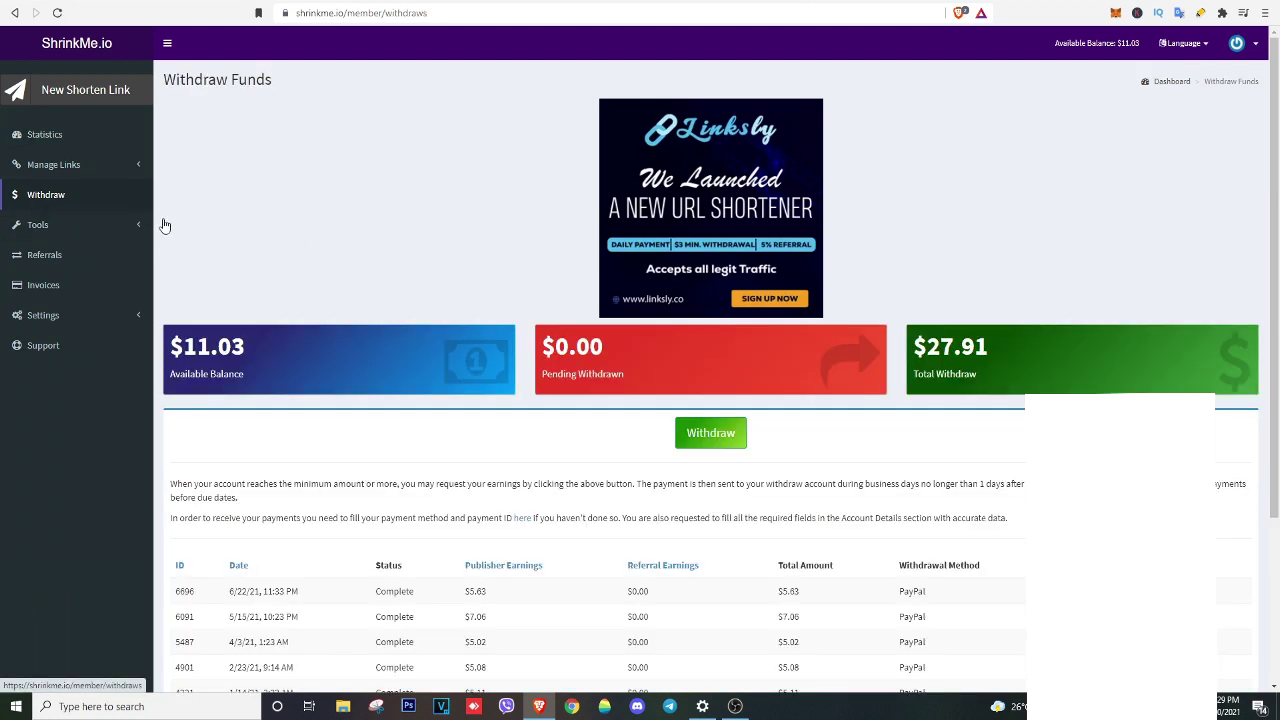
left_click_drag(184, 346, 246, 346)
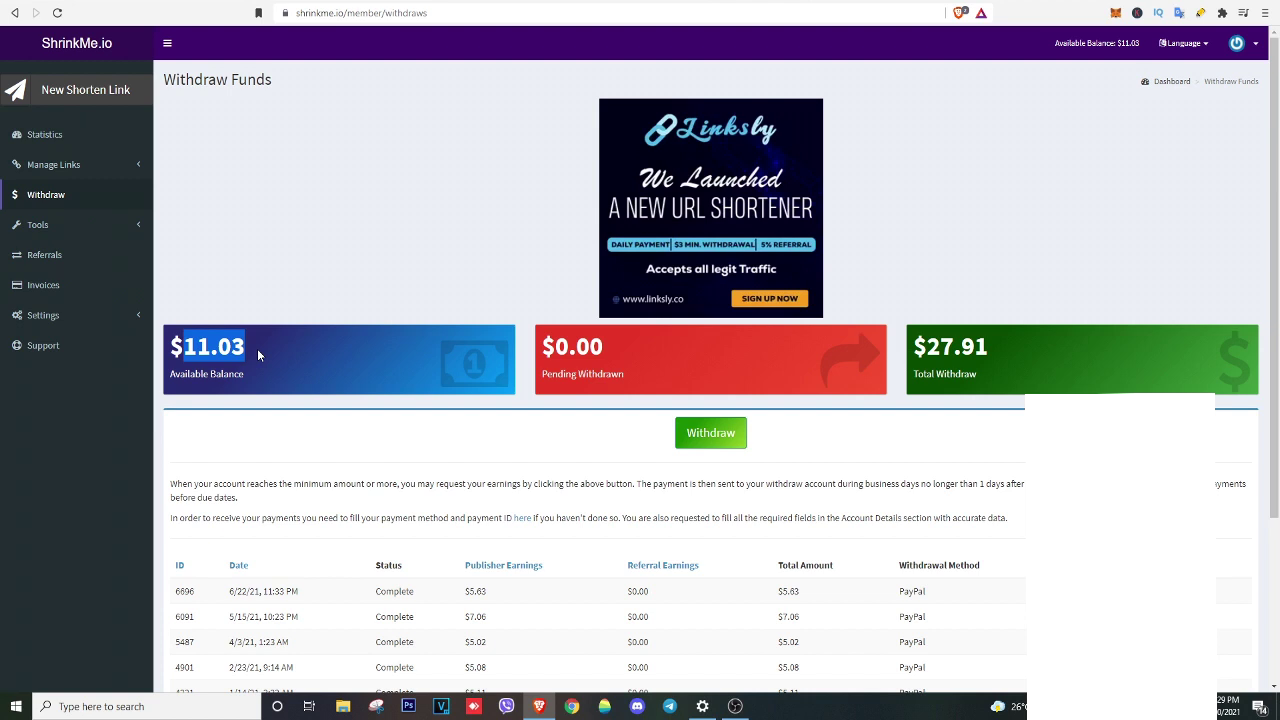
left_click(244, 374)
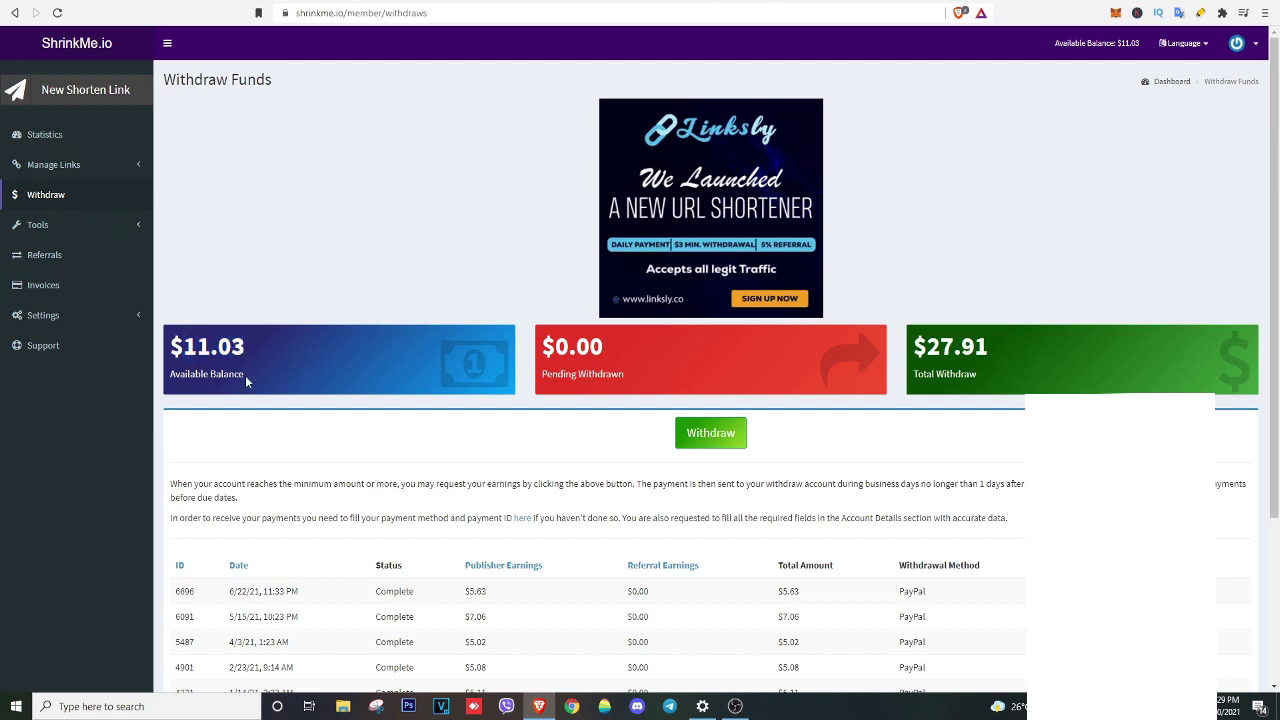
left_click_drag(244, 374, 160, 325)
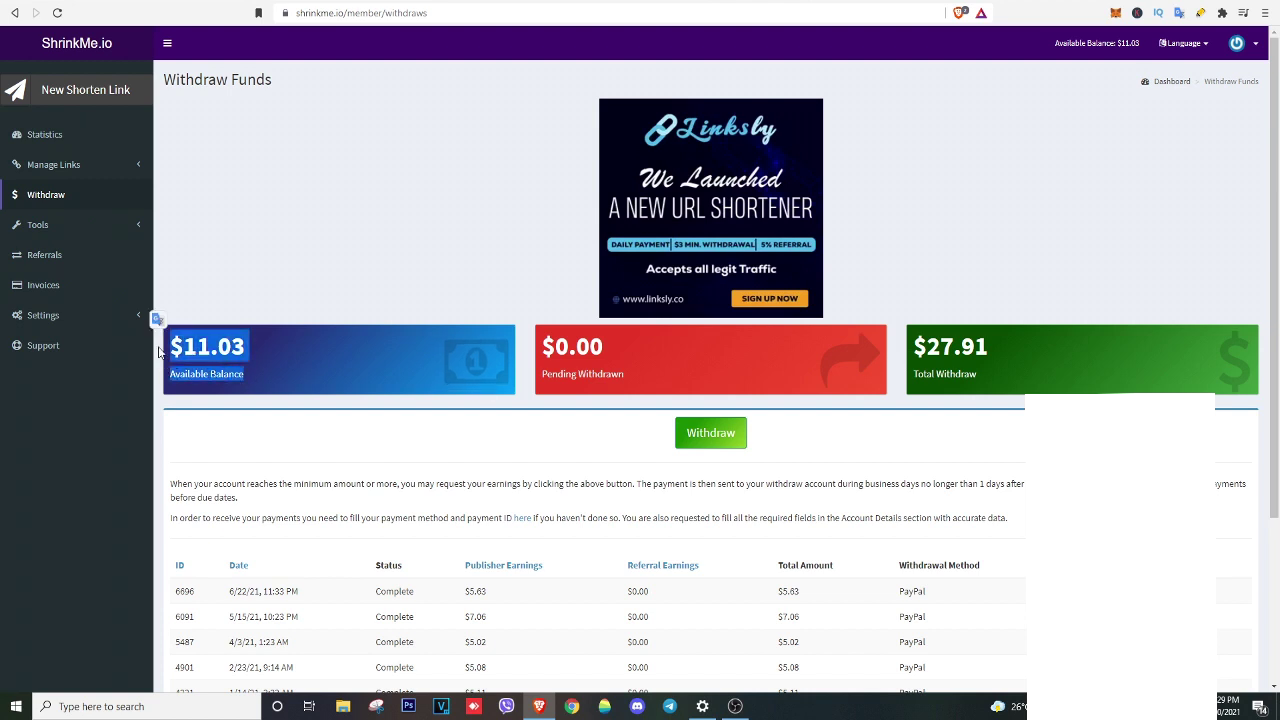
left_click(304, 300)
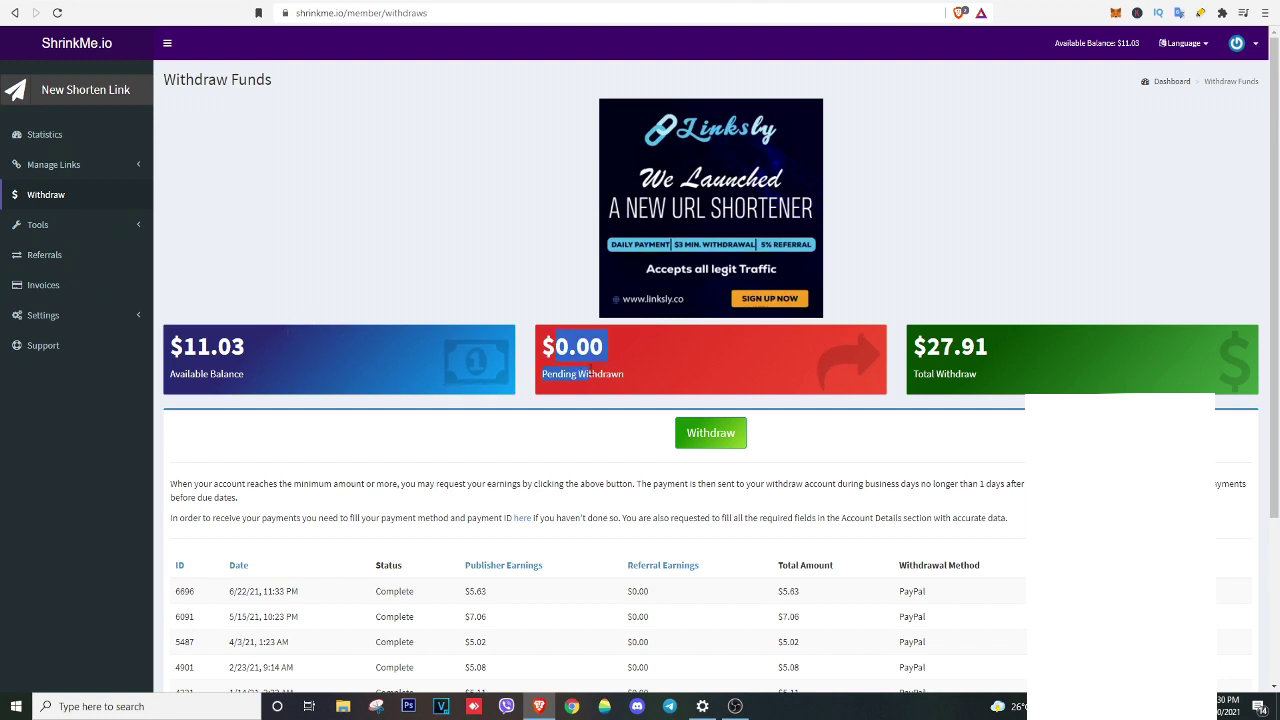
left_click_drag(986, 376, 927, 346)
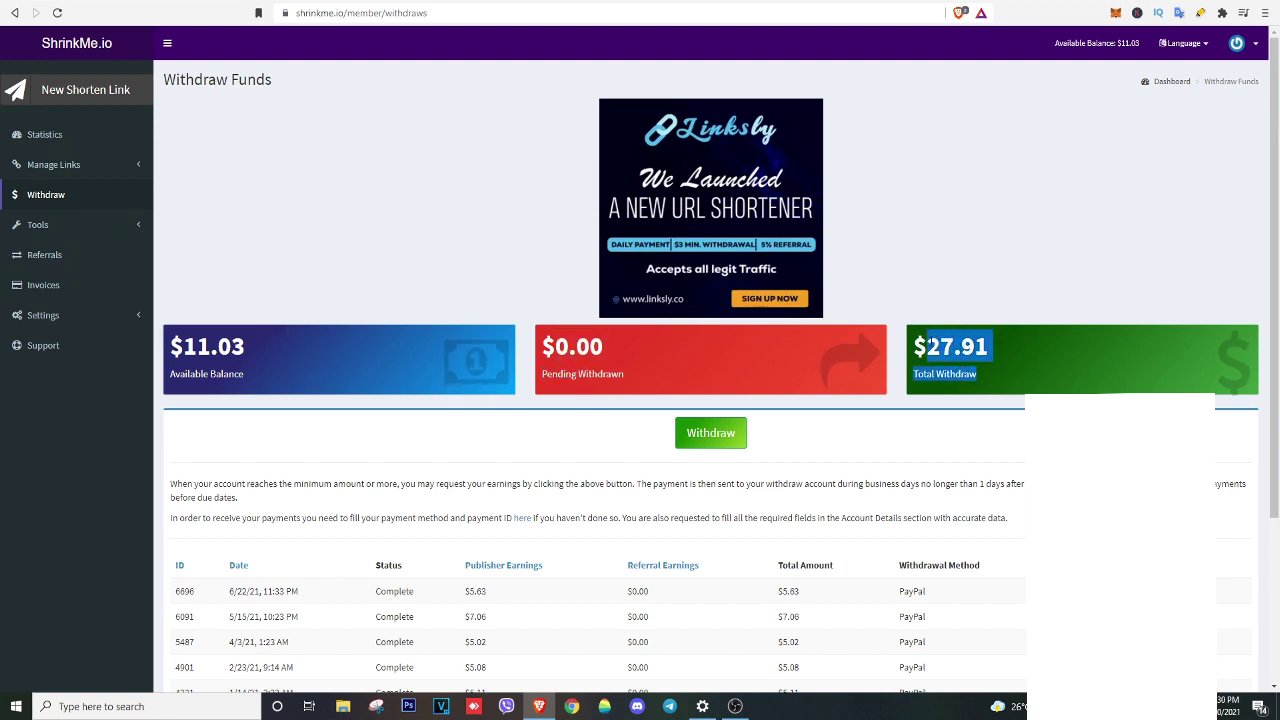
left_click(955, 280)
Step: Request a withdrawal of the available balance and confirm the request
scroll(1270, 384, "down", 2)
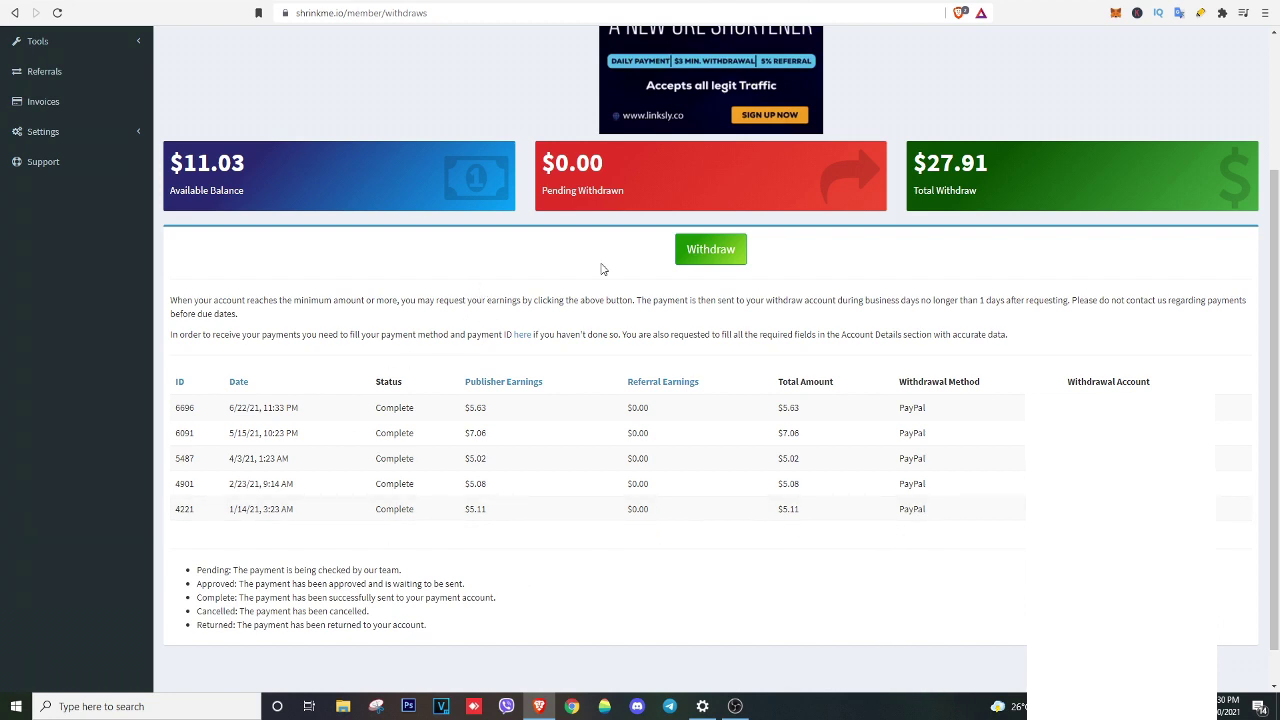
left_click(721, 254)
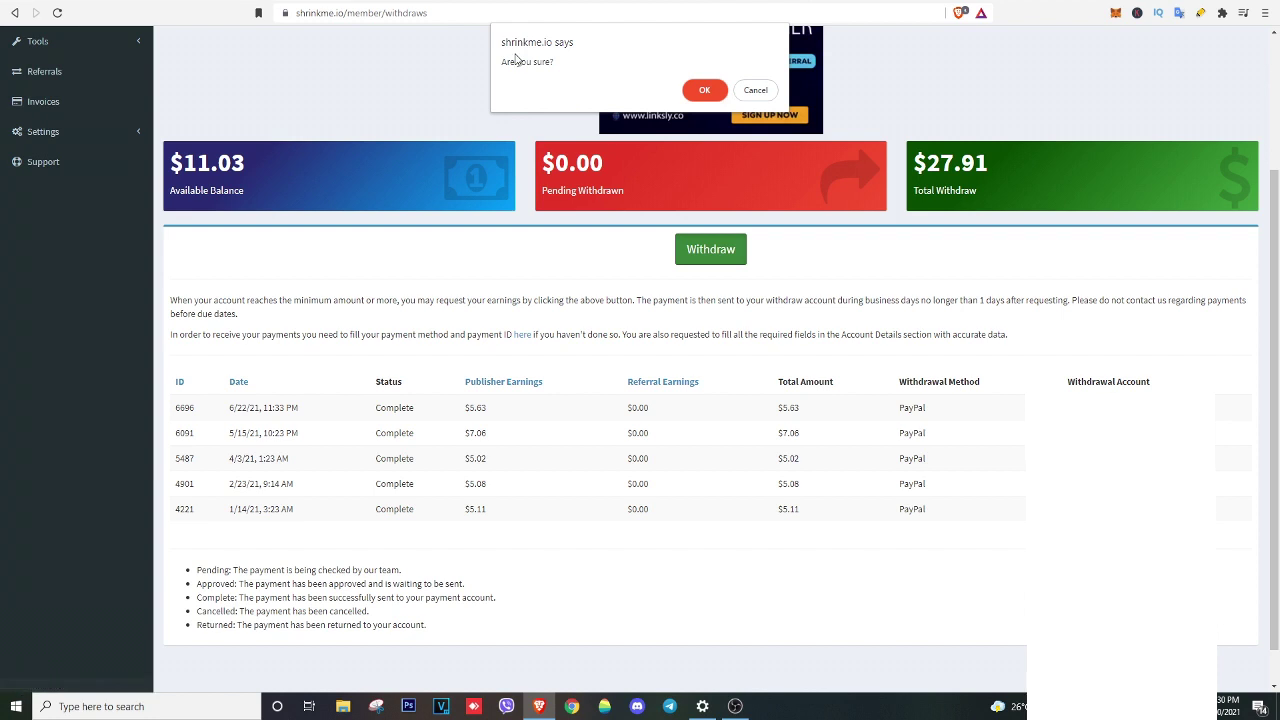
left_click(705, 91)
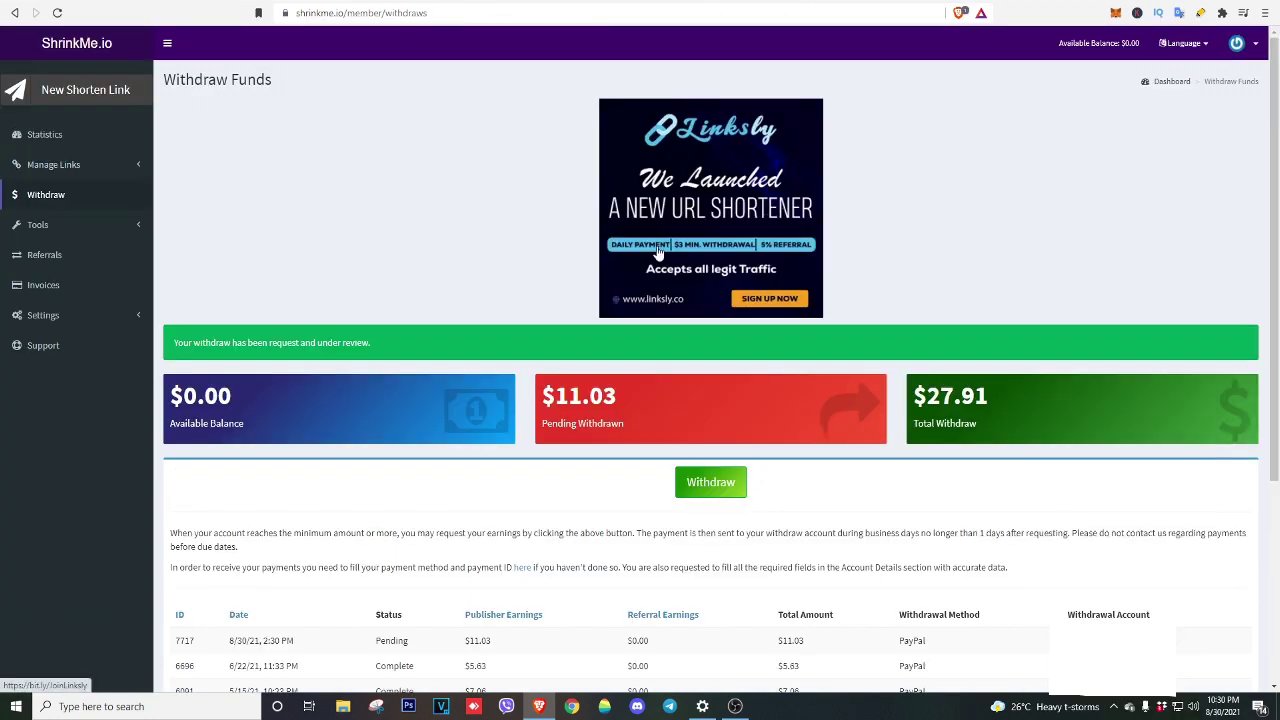
Step: Review the withdrawal request's status, including its notice, the pending withdrawn amount and the note on payment timing
left_click_drag(177, 343, 396, 349)
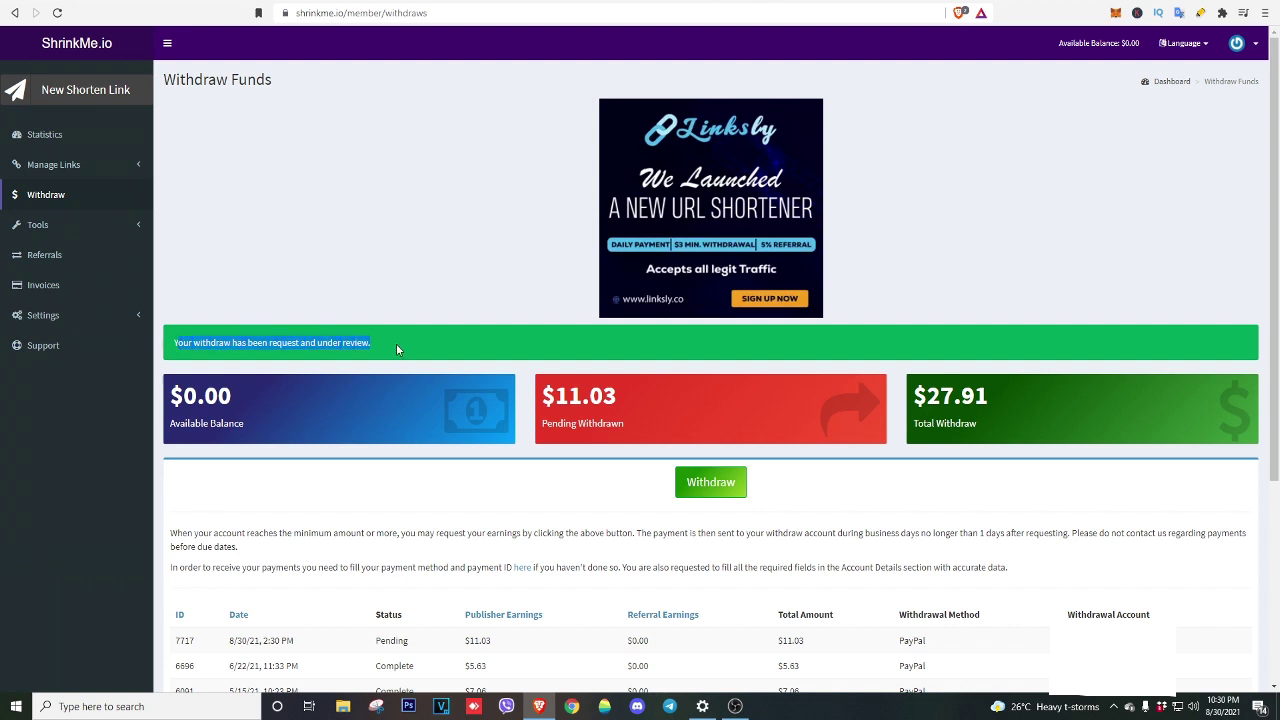
left_click(505, 304)
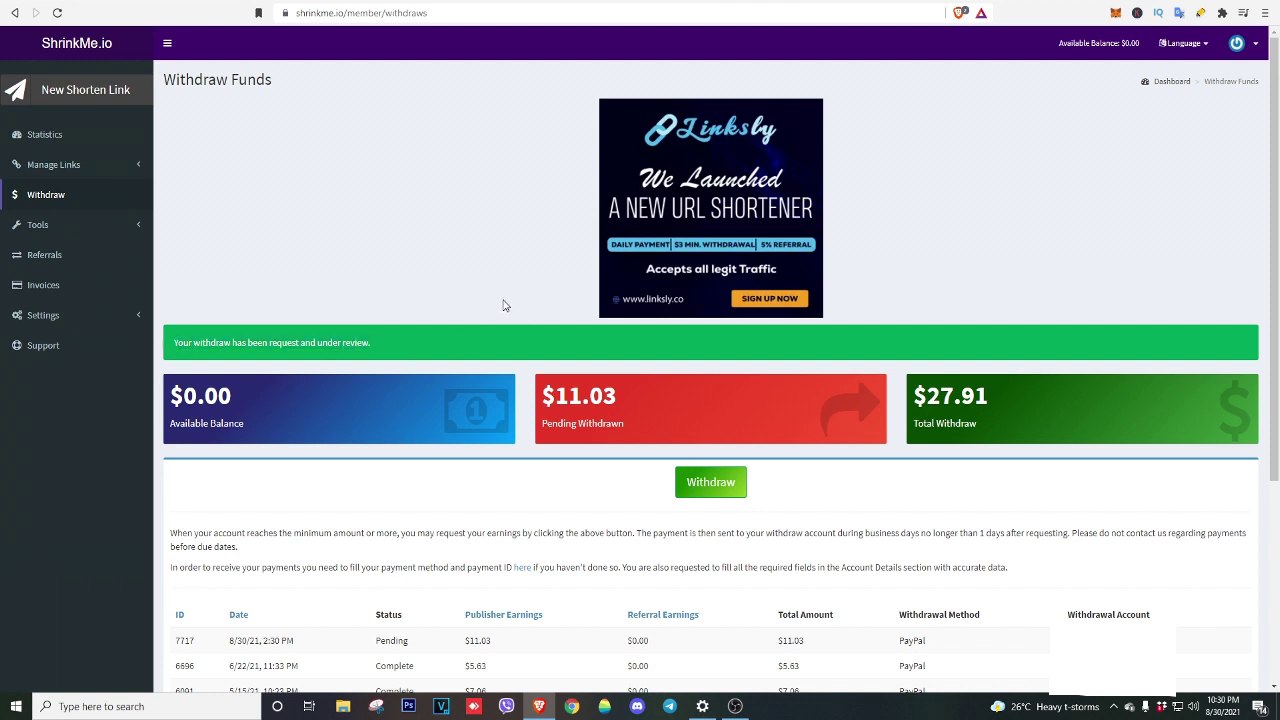
left_click_drag(542, 394, 625, 435)
left_click(625, 435)
left_click_drag(541, 396, 631, 431)
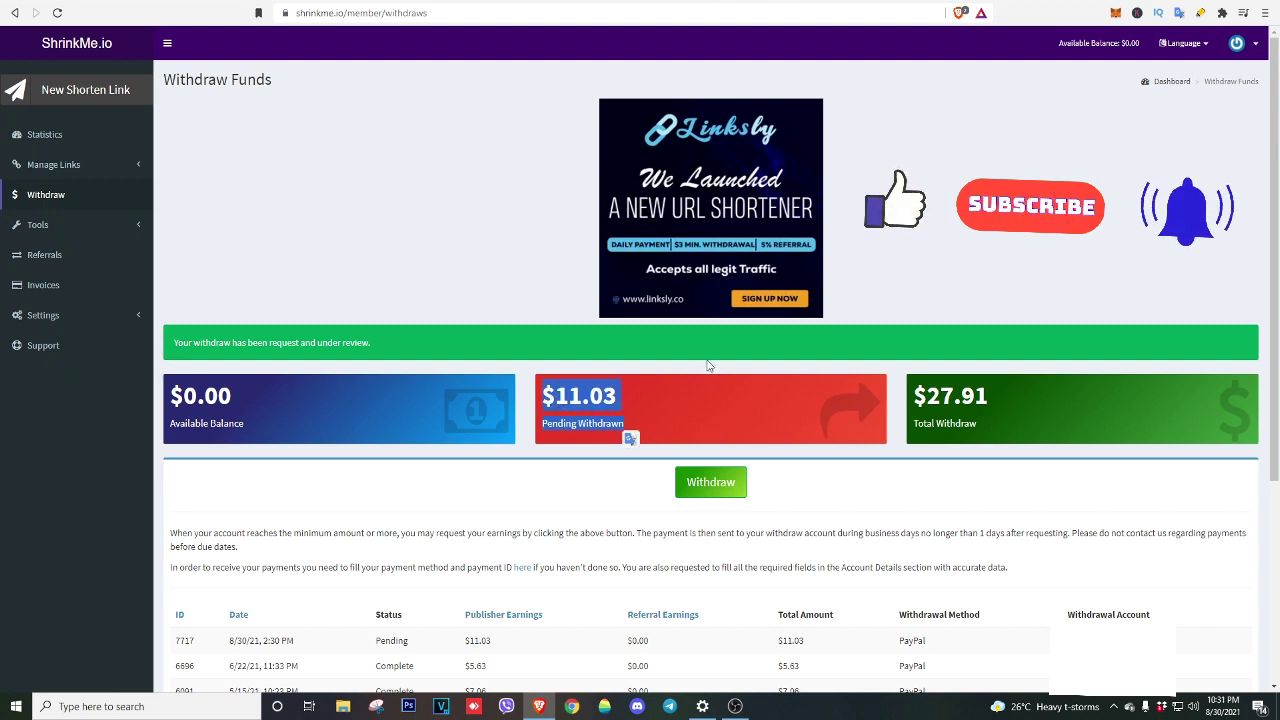
left_click(675, 368)
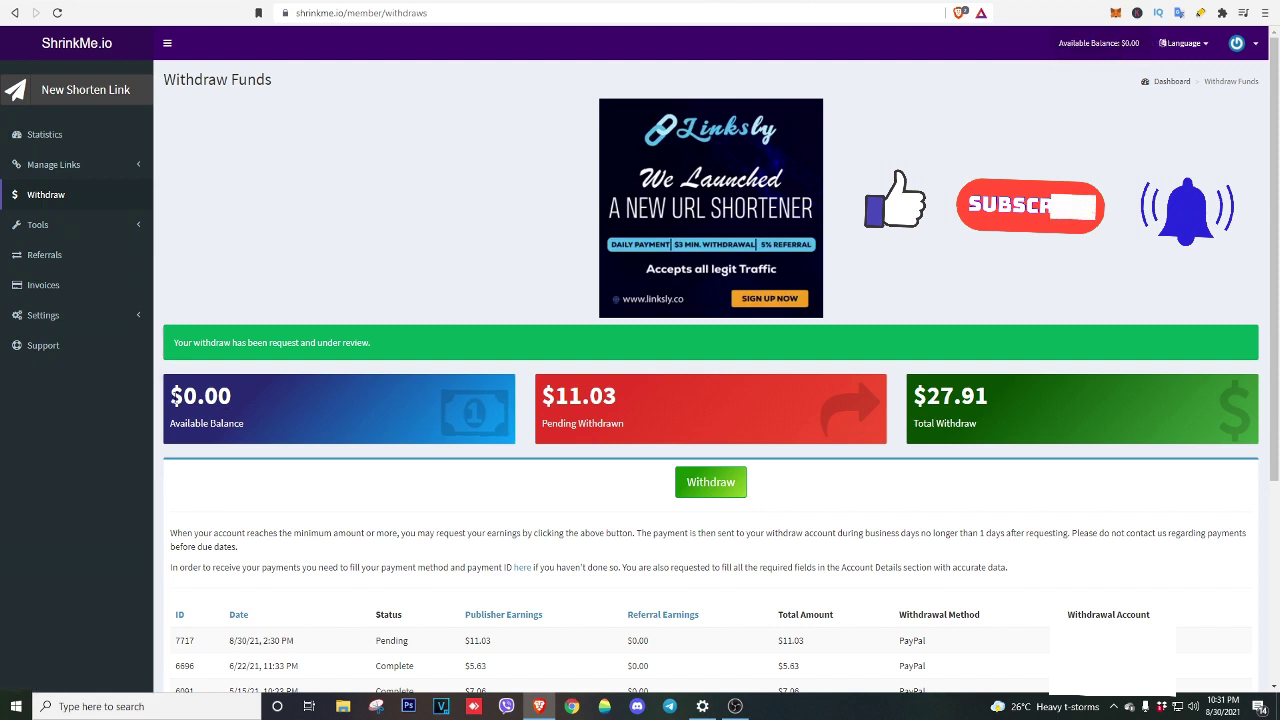
scroll(183, 522, "down", 1)
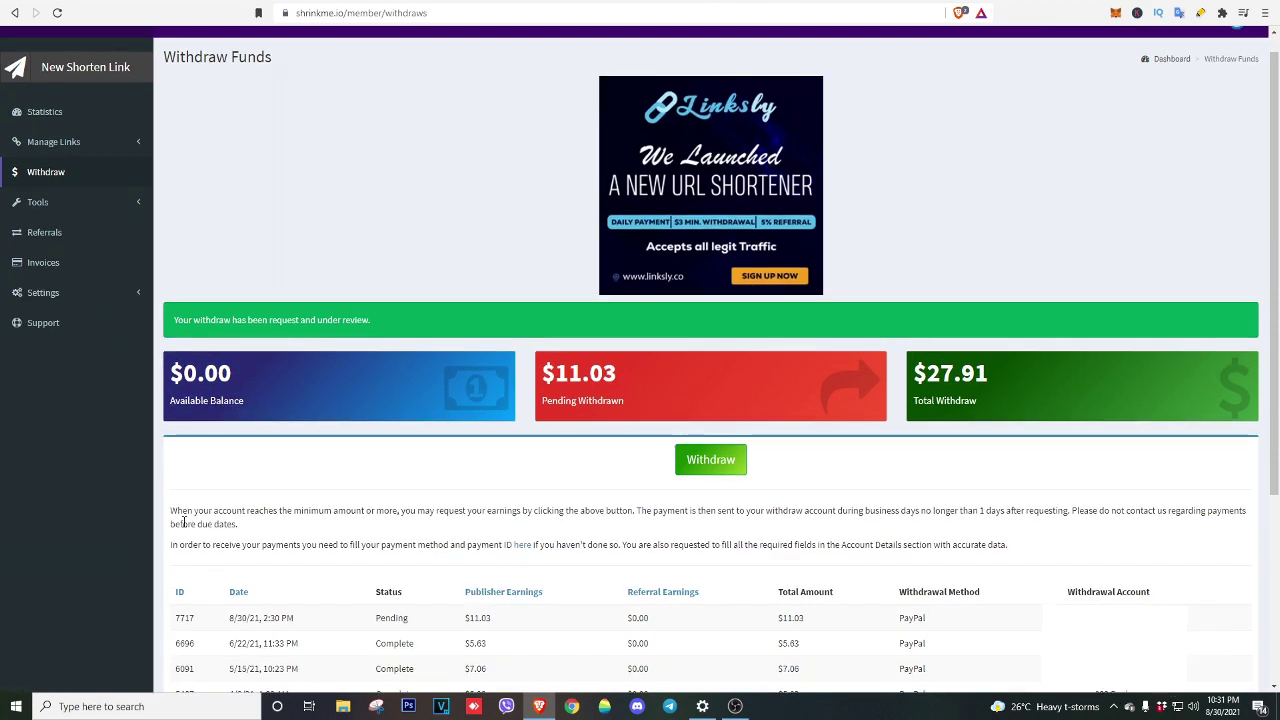
triple_click(173, 512)
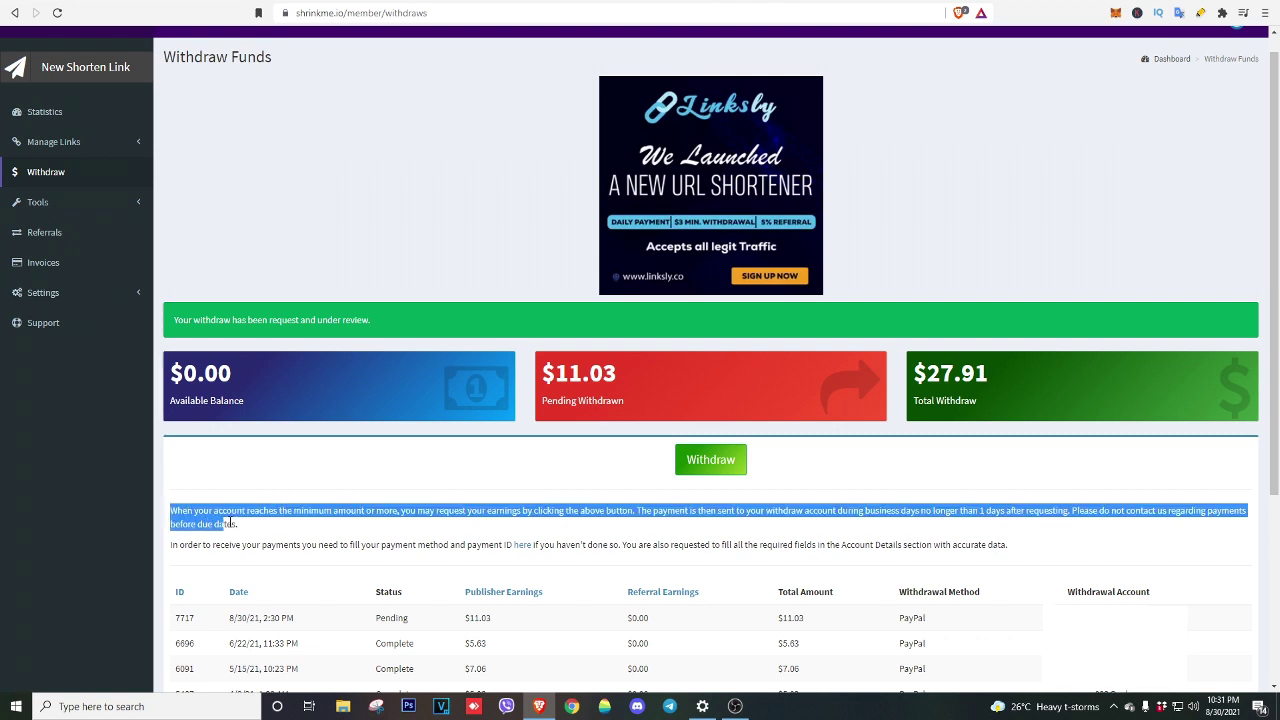